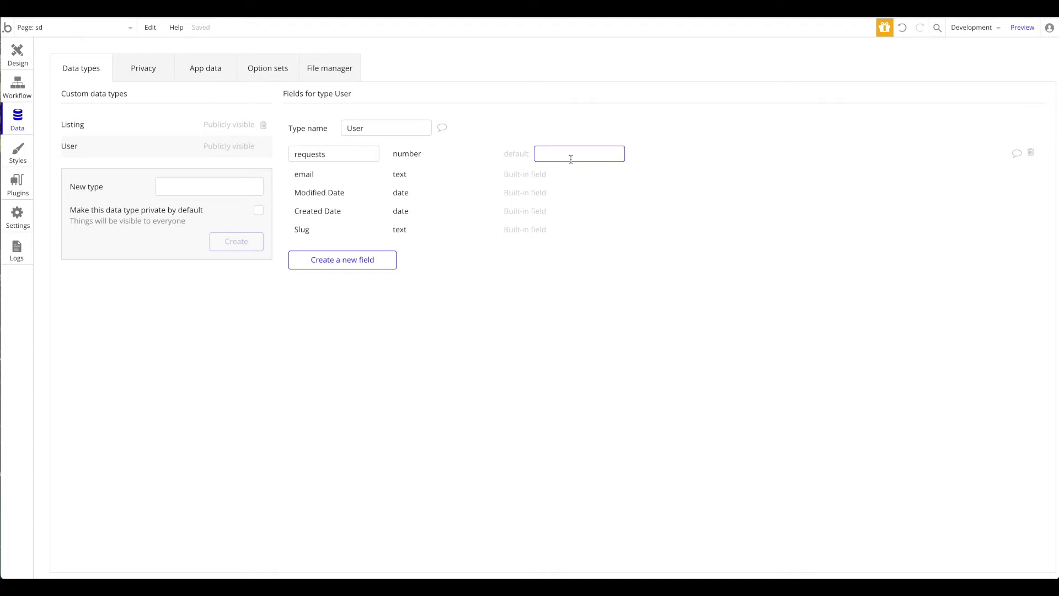
Step: Draw a button on the page and centre it horizontally
click(20, 55)
click(61, 120)
drag(508, 150, 722, 171)
right_click(627, 173)
click(698, 431)
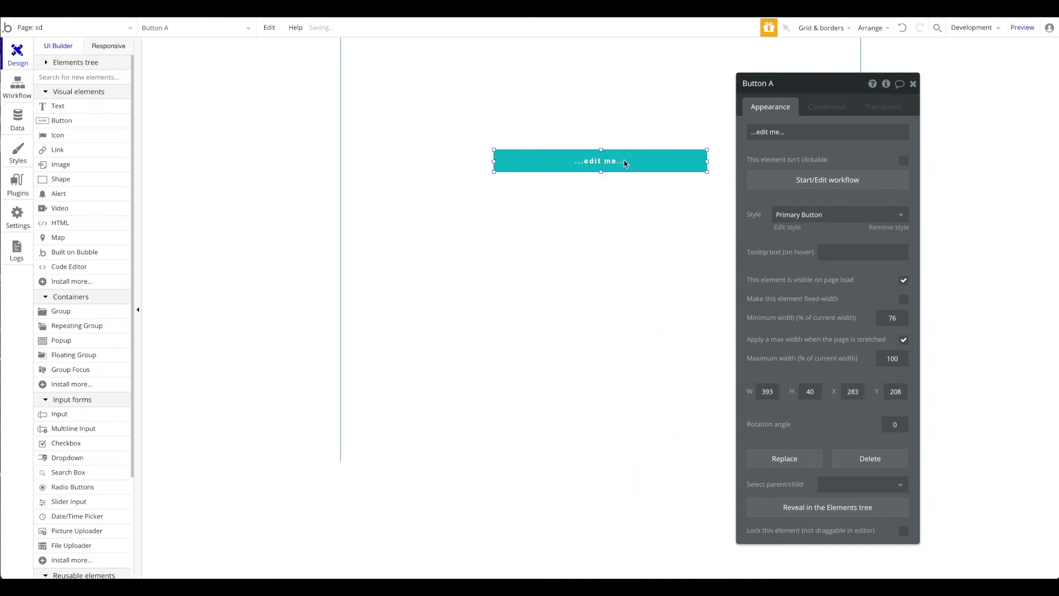
right_click(630, 169)
click(686, 432)
Step: Add a 'My App' text with no preset style, centre-aligned and centred on the page
click(58, 105)
drag(505, 56, 762, 95)
text(My App)
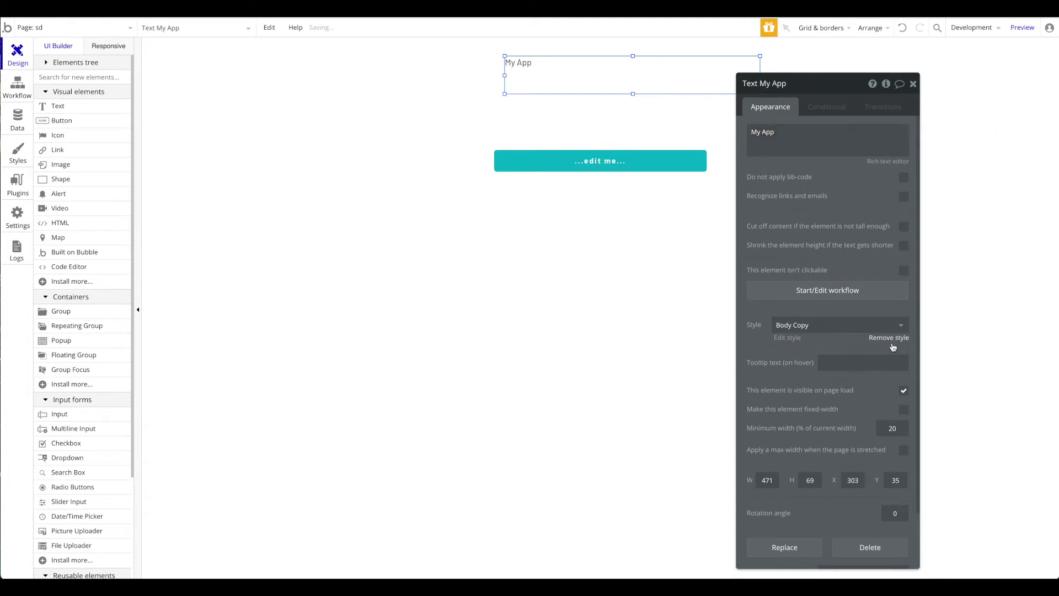
click(889, 337)
click(828, 401)
right_click(627, 58)
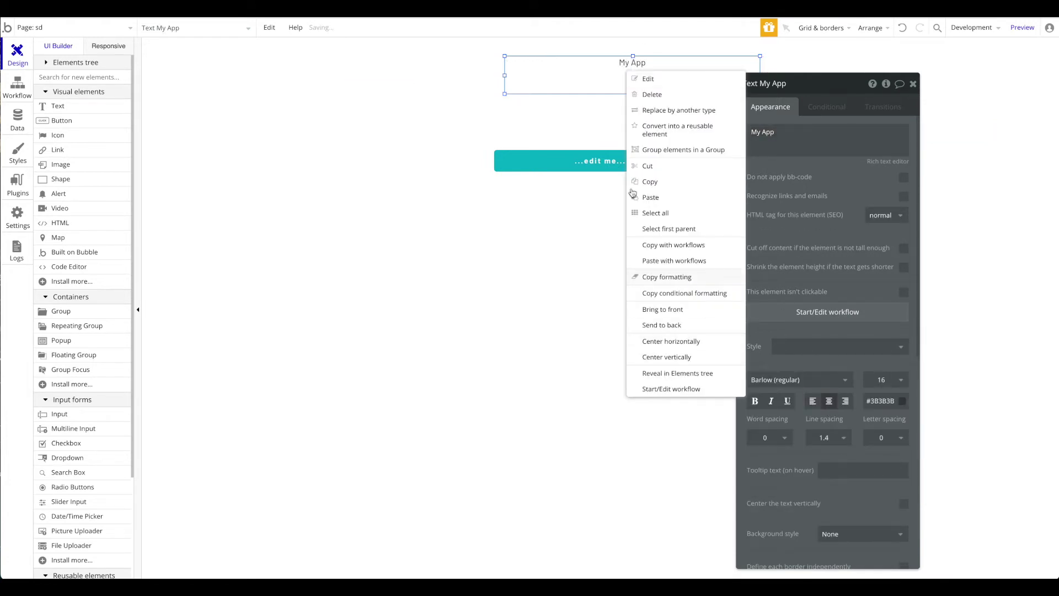
right_click(589, 65)
click(632, 337)
Step: Relabel the button 'Make Request' and create its click workflow
click(600, 161)
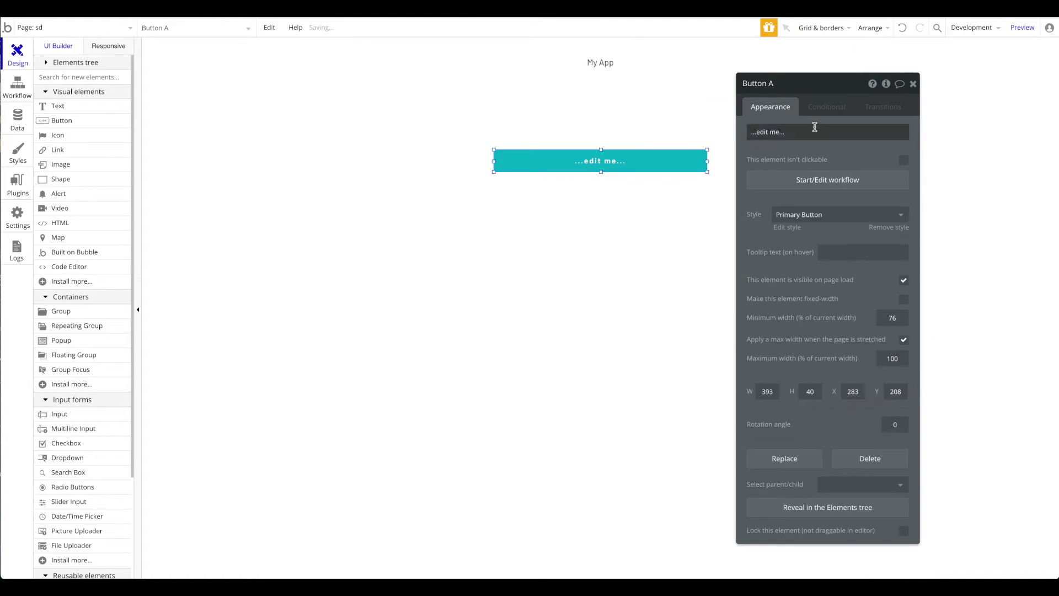
click(816, 131)
text(Make Requ)
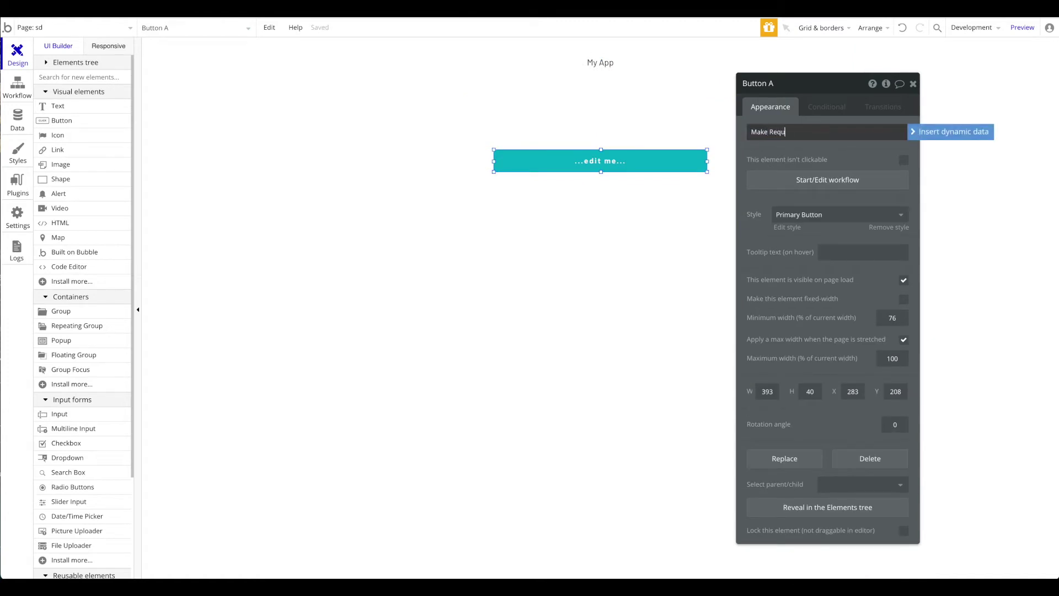
text(est)
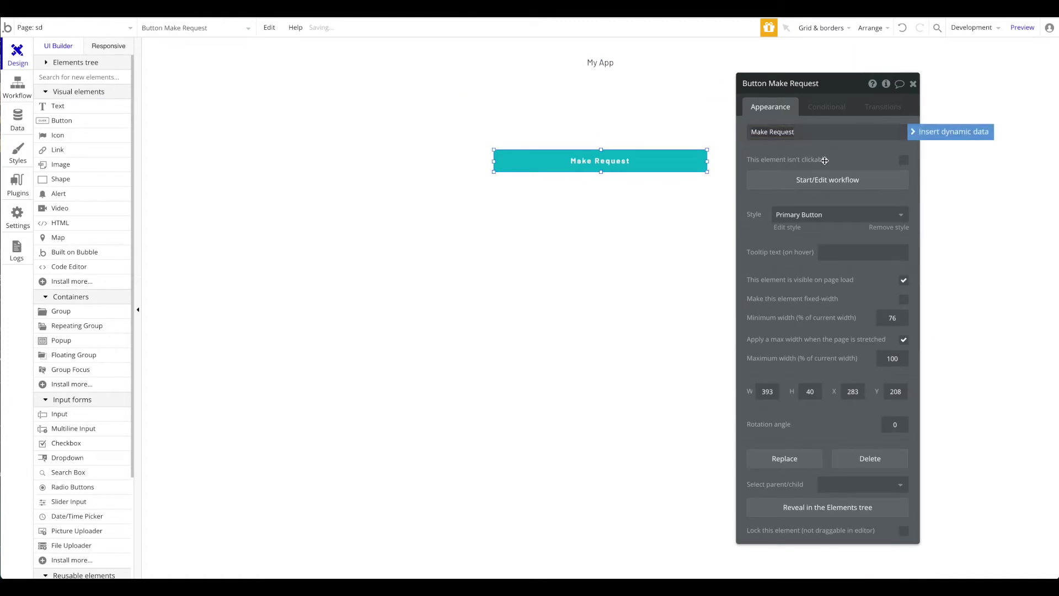
click(828, 180)
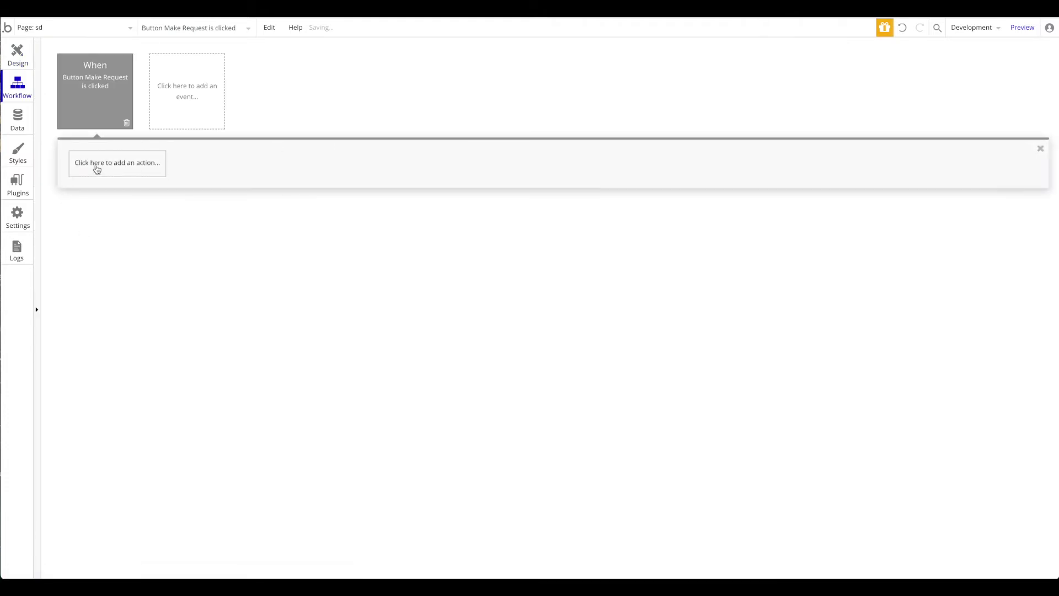
Step: Add a Make changes to thing action that changes the Current User
click(116, 163)
mouse_move(118, 232)
click(200, 221)
click(823, 114)
click(844, 124)
Step: Set the requests field to This User's requests + 1
click(763, 137)
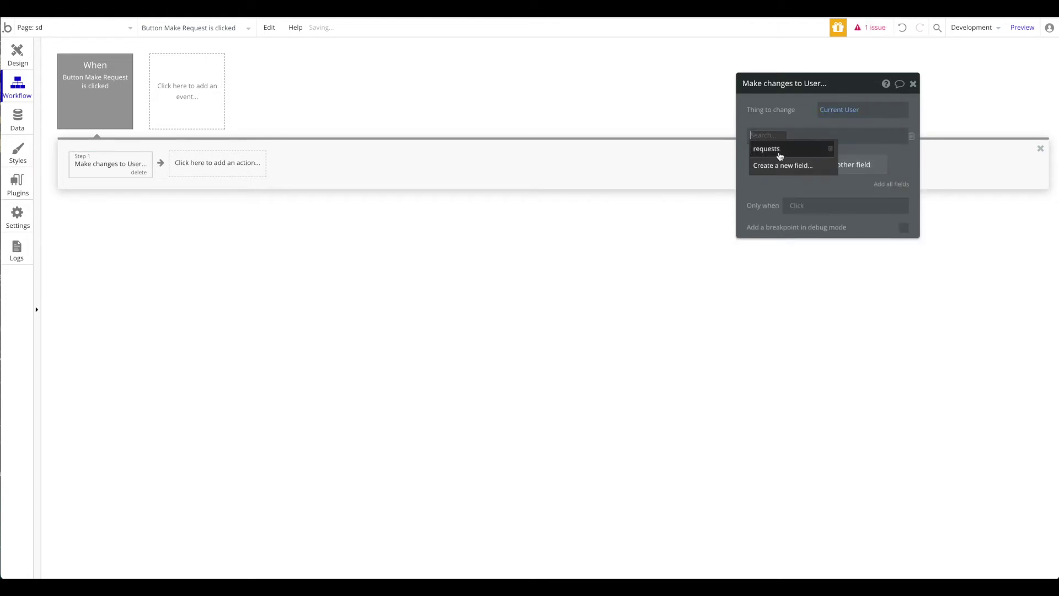
click(779, 155)
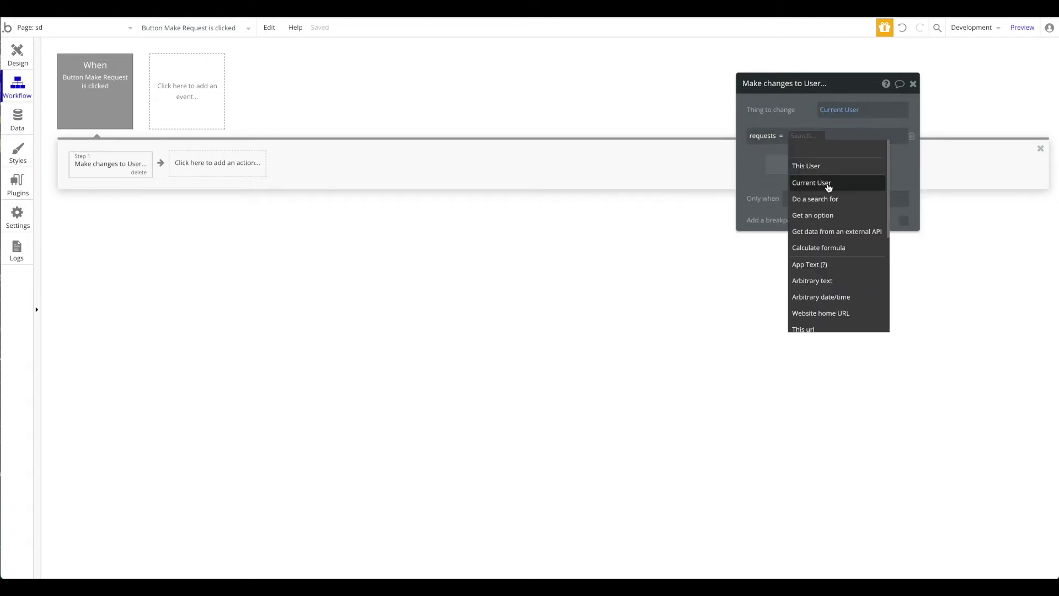
click(825, 166)
click(851, 149)
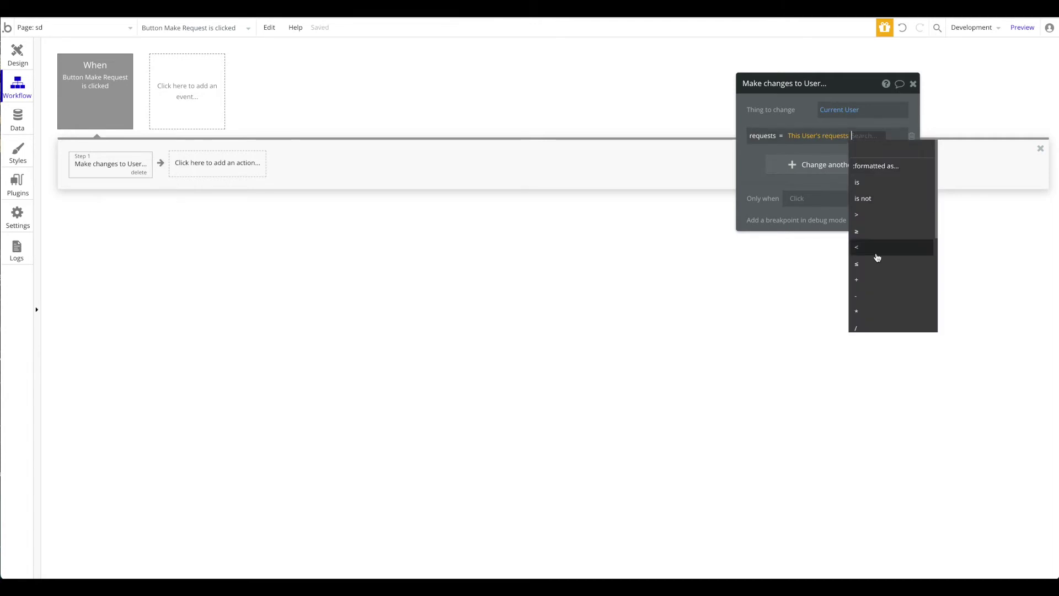
click(861, 280)
text(1)
click(779, 109)
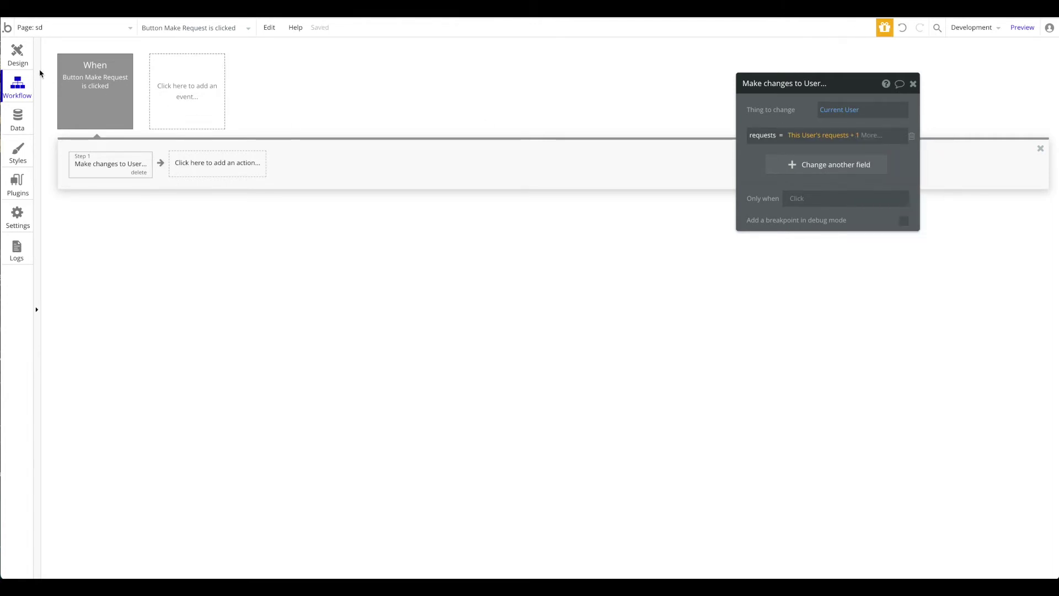
click(17, 55)
Step: Place a text element below the Make Request button, centred horizontally
click(88, 107)
click(565, 227)
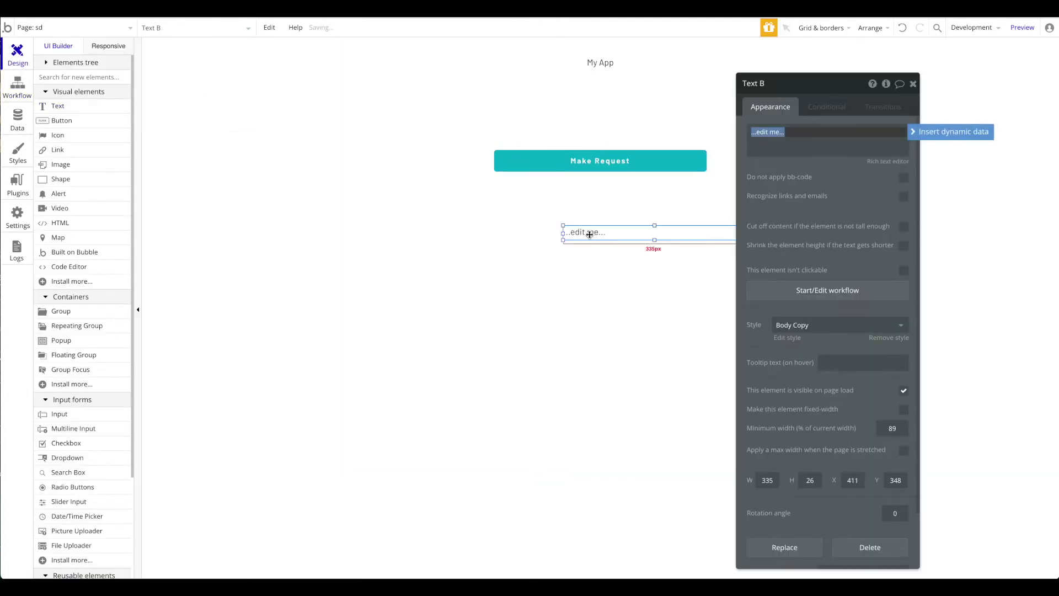
drag(650, 222, 627, 225)
right_click(630, 234)
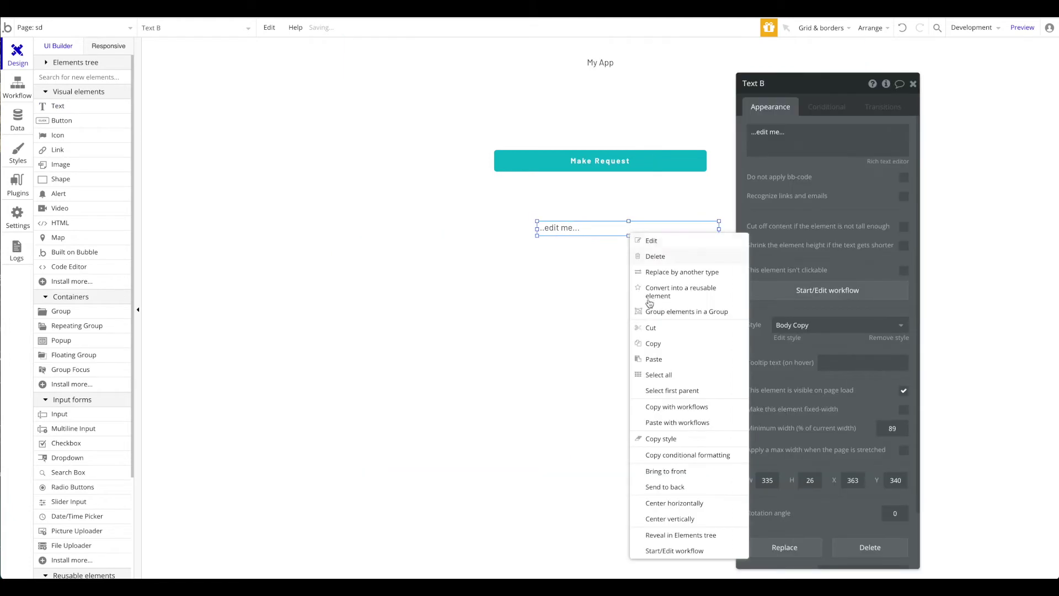
click(683, 503)
Step: Make the text show Current User's requests followed by /10
click(867, 132)
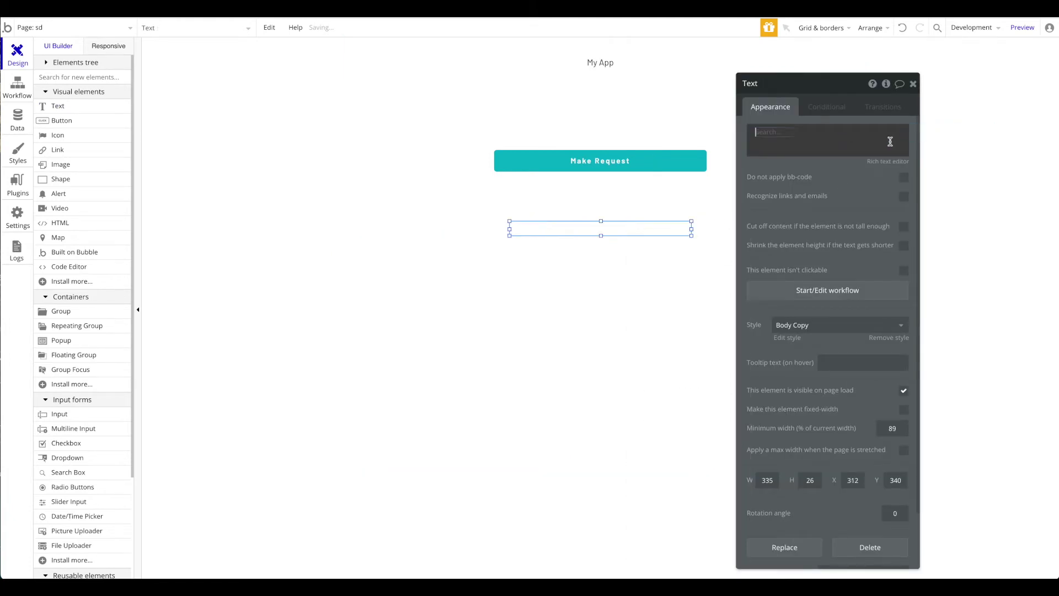
click(937, 132)
click(800, 161)
click(803, 144)
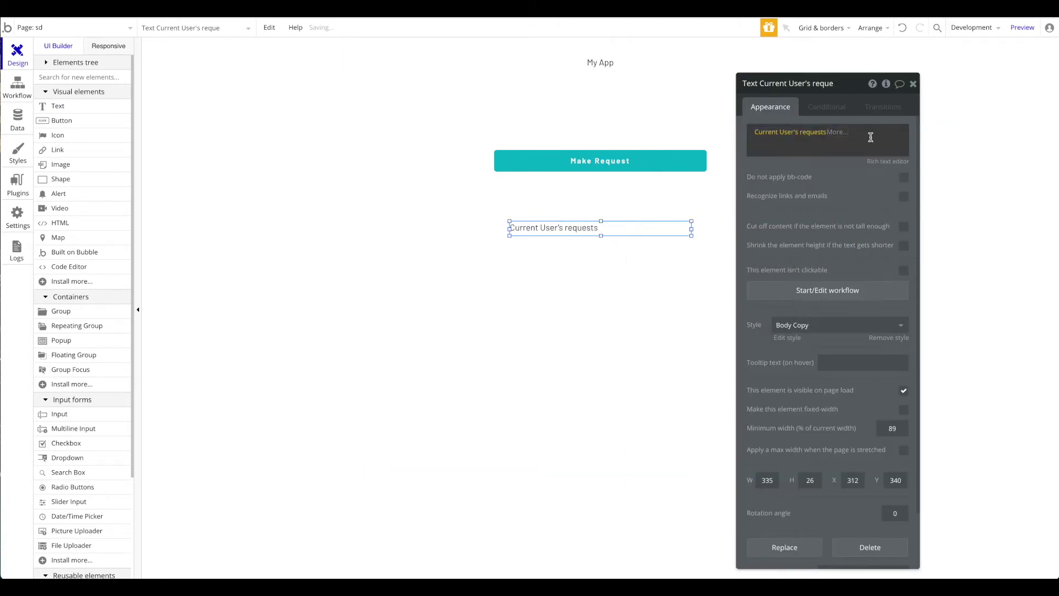
click(870, 138)
key(Return)
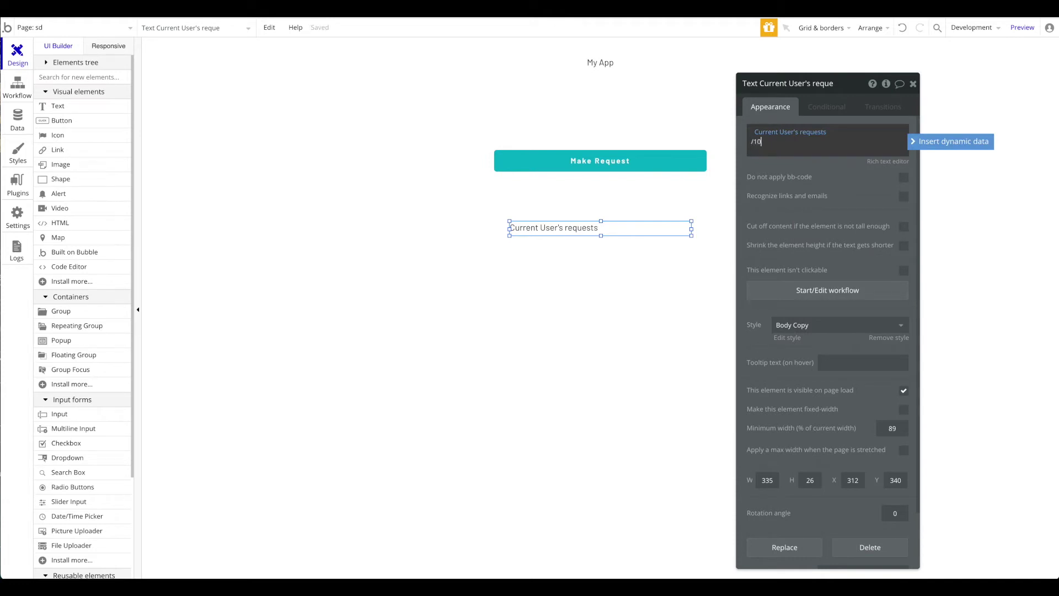
Step: Remove the text's preset style, centre-align and bold it, and re-centre it on the page
click(889, 338)
click(829, 401)
click(760, 404)
right_click(534, 229)
click(651, 504)
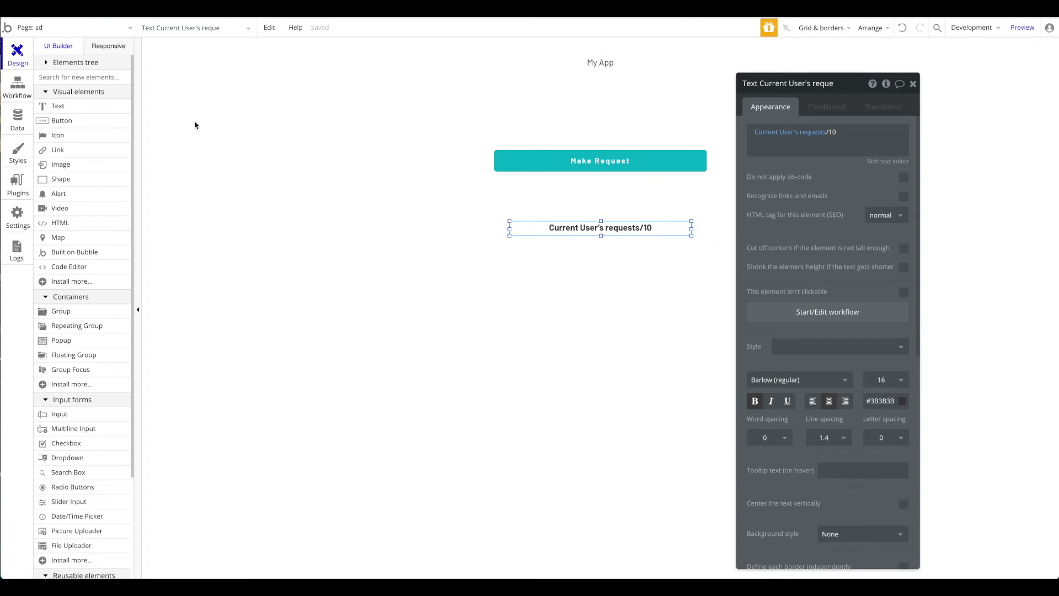
click(232, 132)
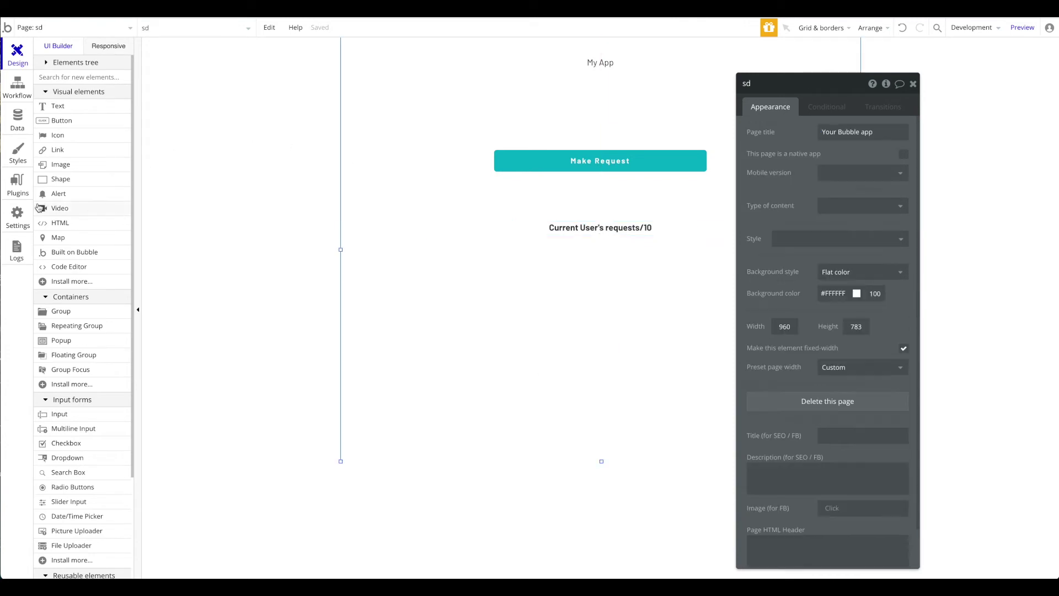
click(13, 188)
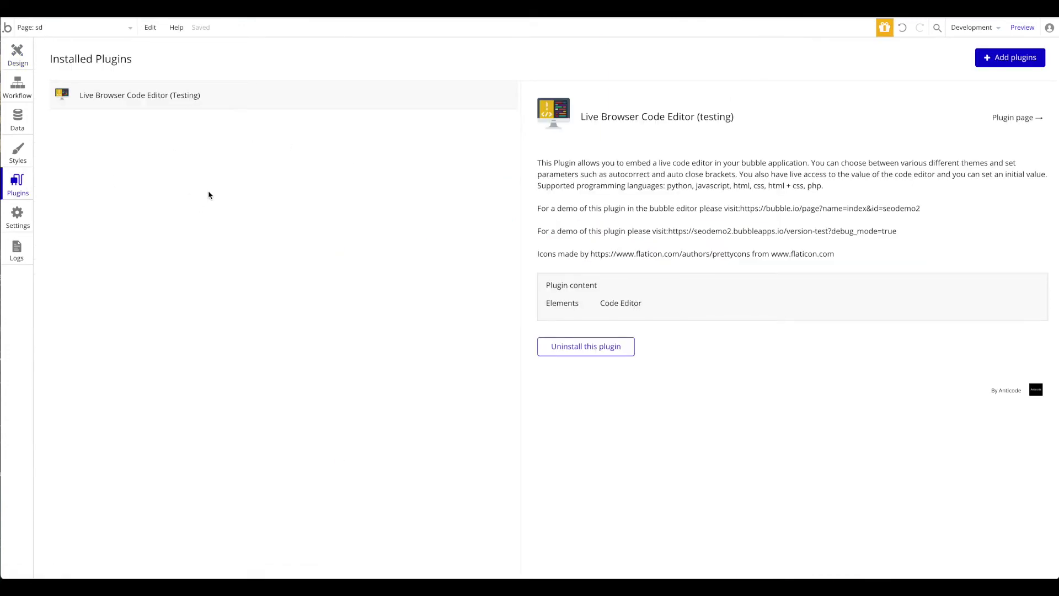
Step: Search plugins for 'zapier' and install Zapier (Legacy)
click(1019, 55)
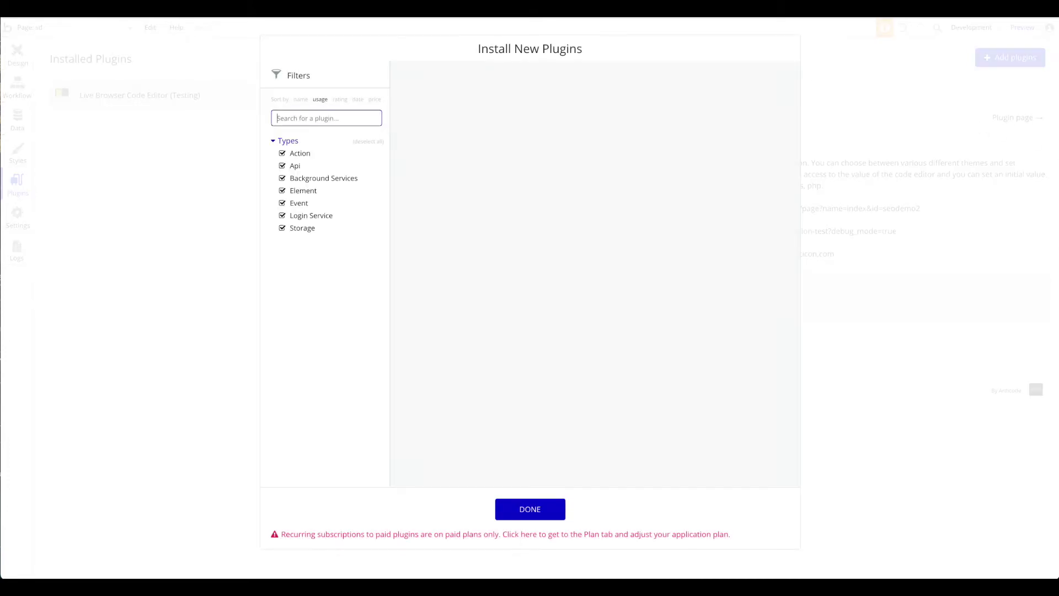
text(zapier)
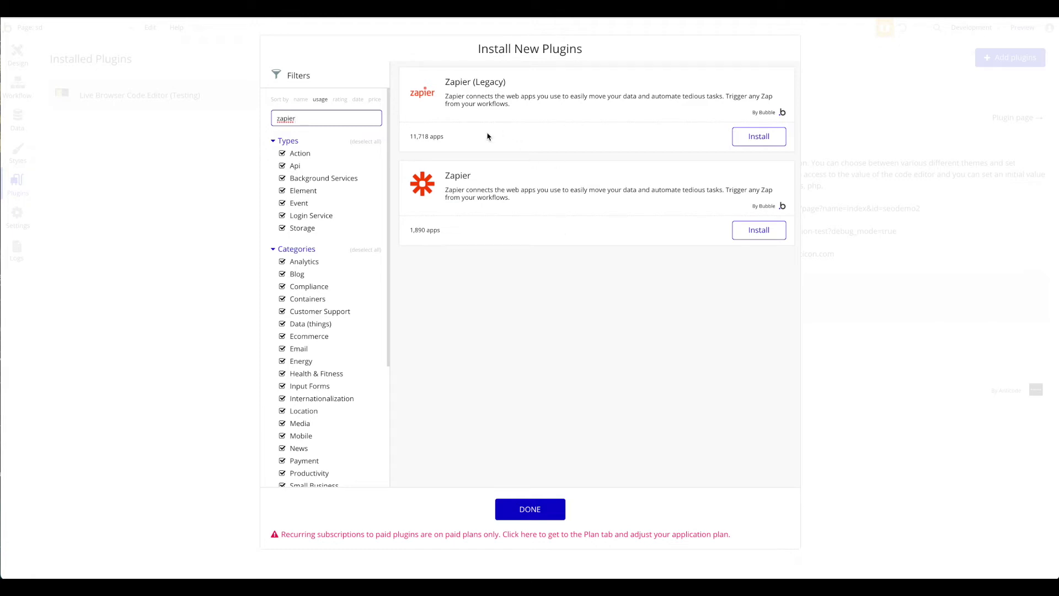
click(489, 83)
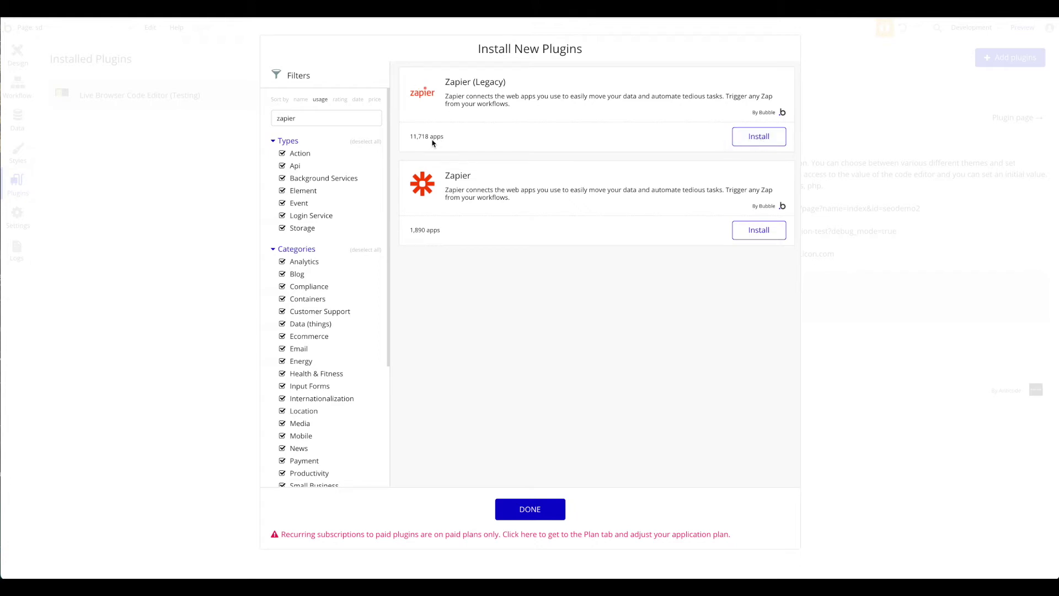
click(772, 143)
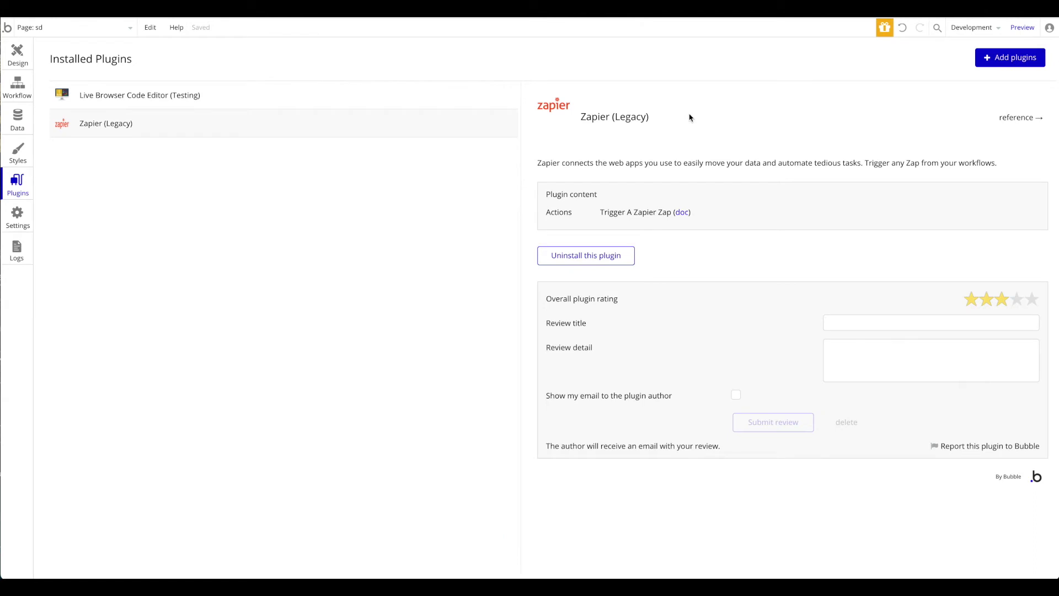
click(26, 55)
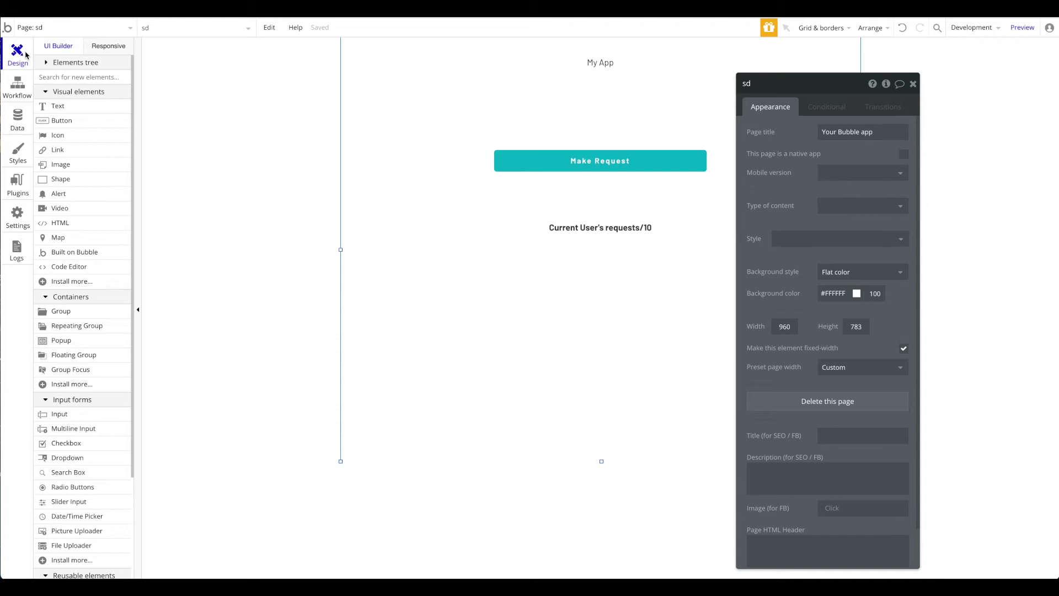
Step: Enable the Workflow API and backend workflows in API settings, then switch to Backend workflows
click(62, 33)
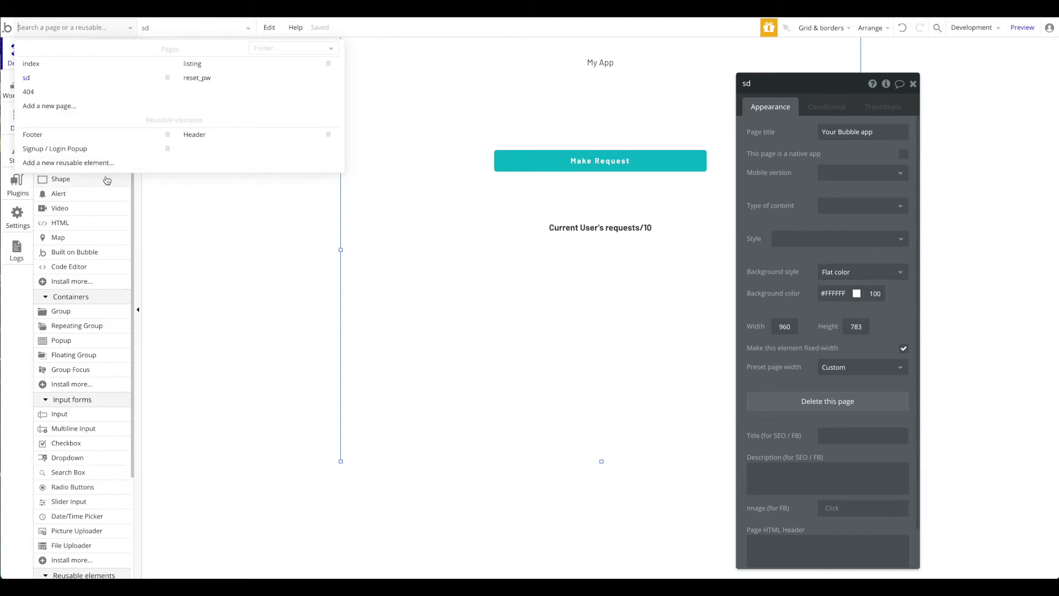
click(285, 235)
click(285, 235)
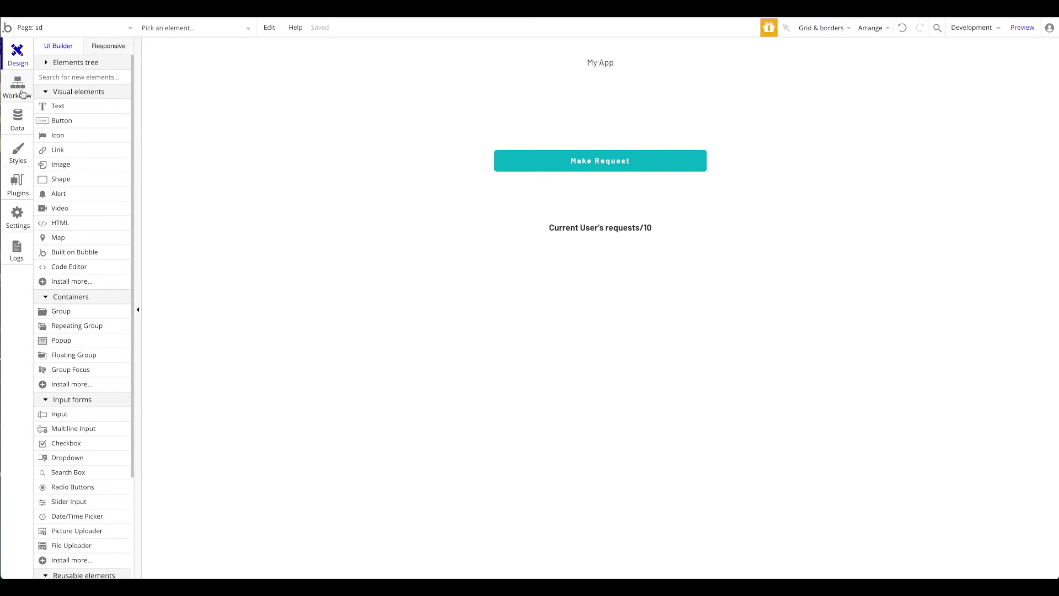
click(21, 216)
click(389, 75)
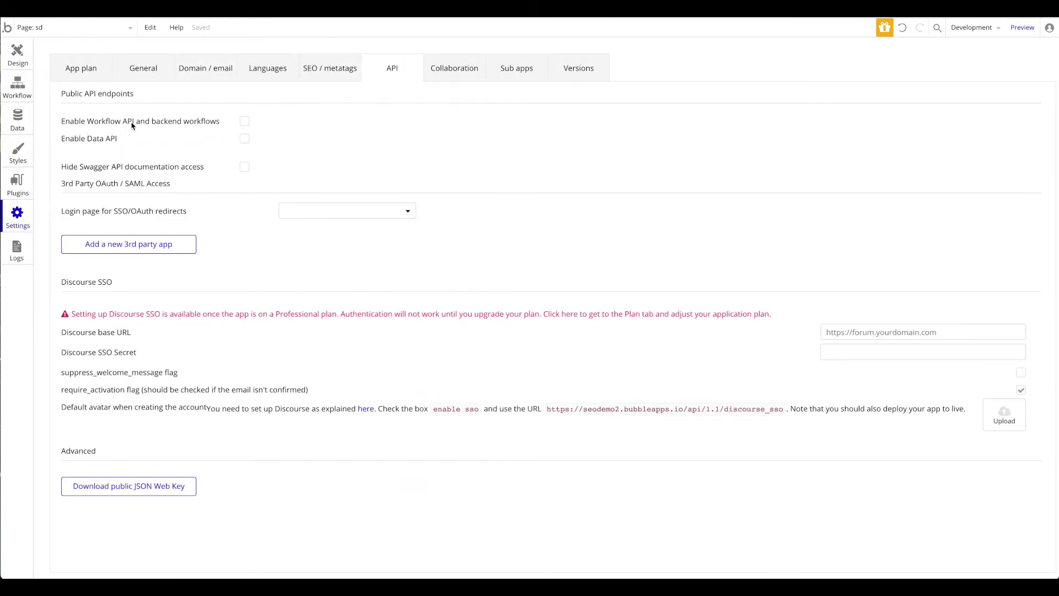
click(244, 121)
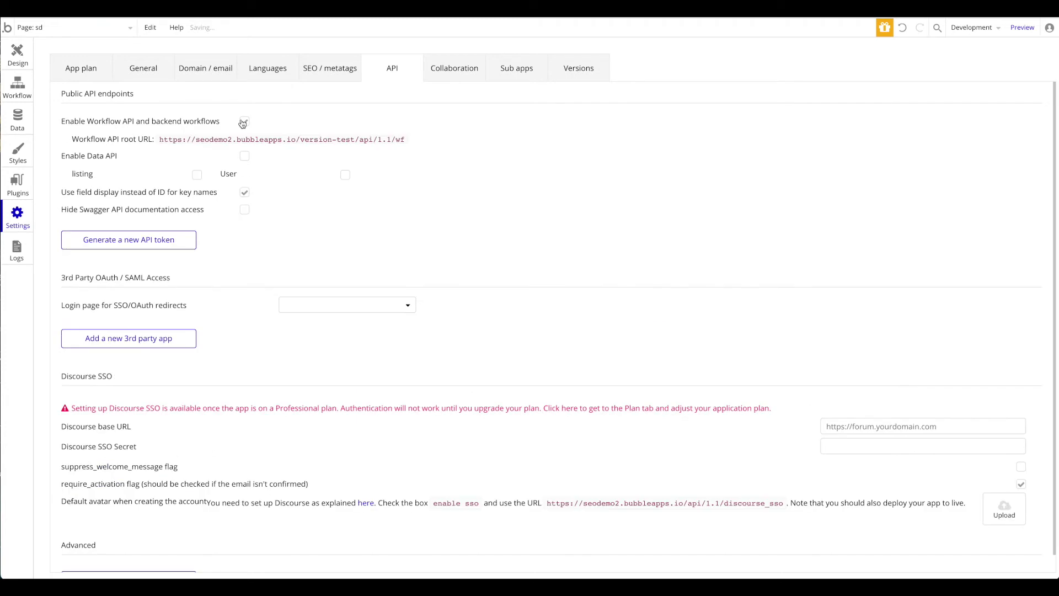
click(44, 27)
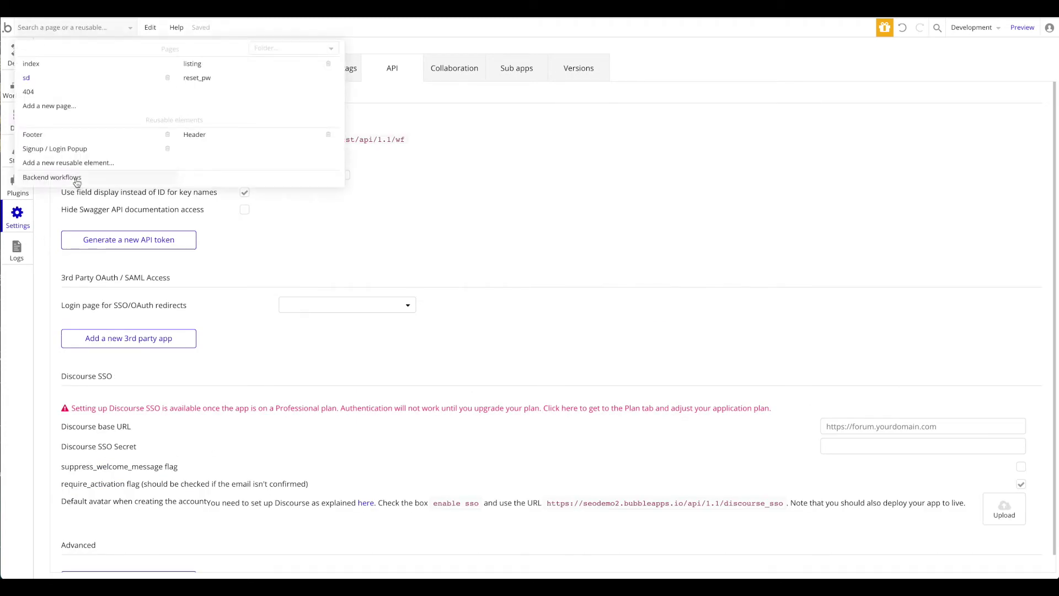
click(57, 182)
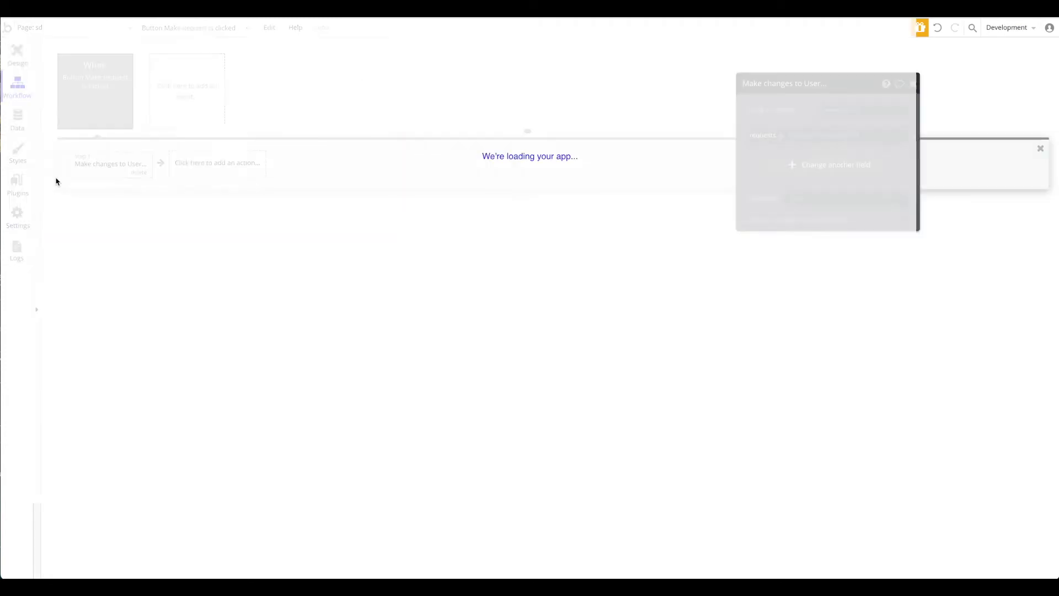
Step: Create a database trigger event named 'fullrequestsreached' that watches the User type
click(87, 111)
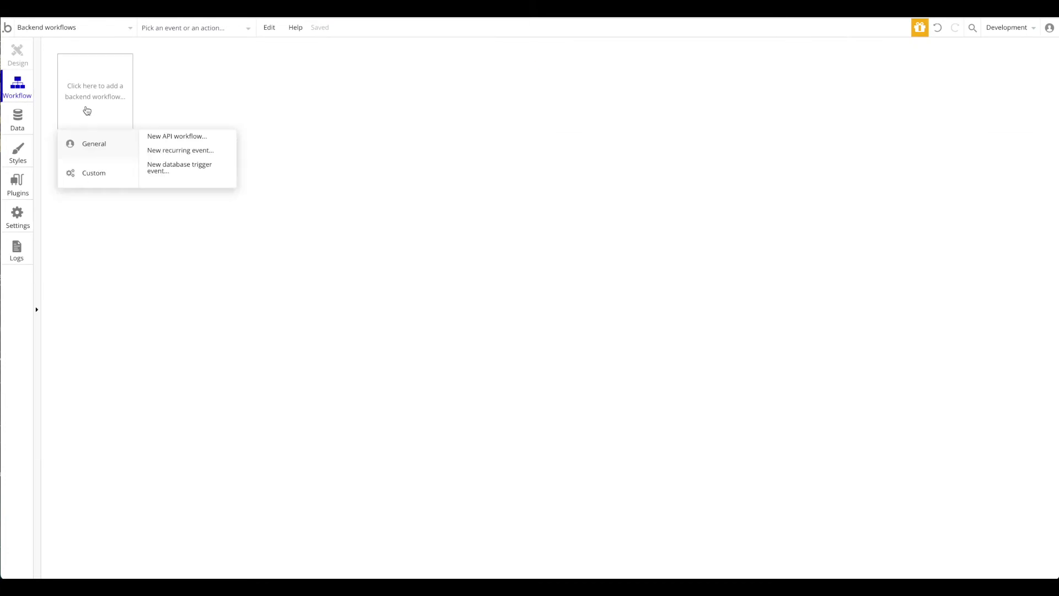
click(173, 172)
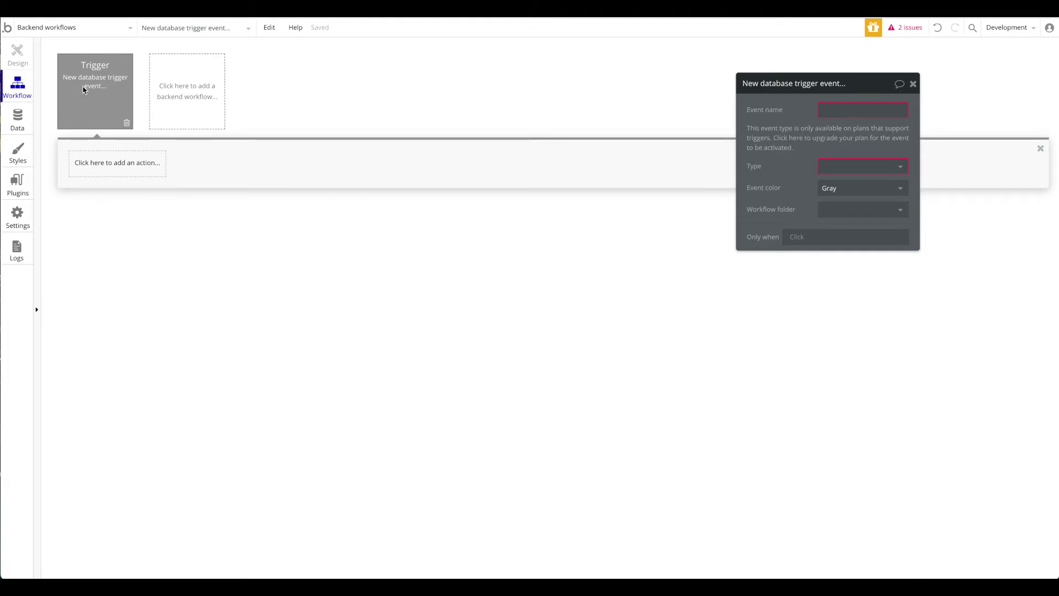
click(83, 31)
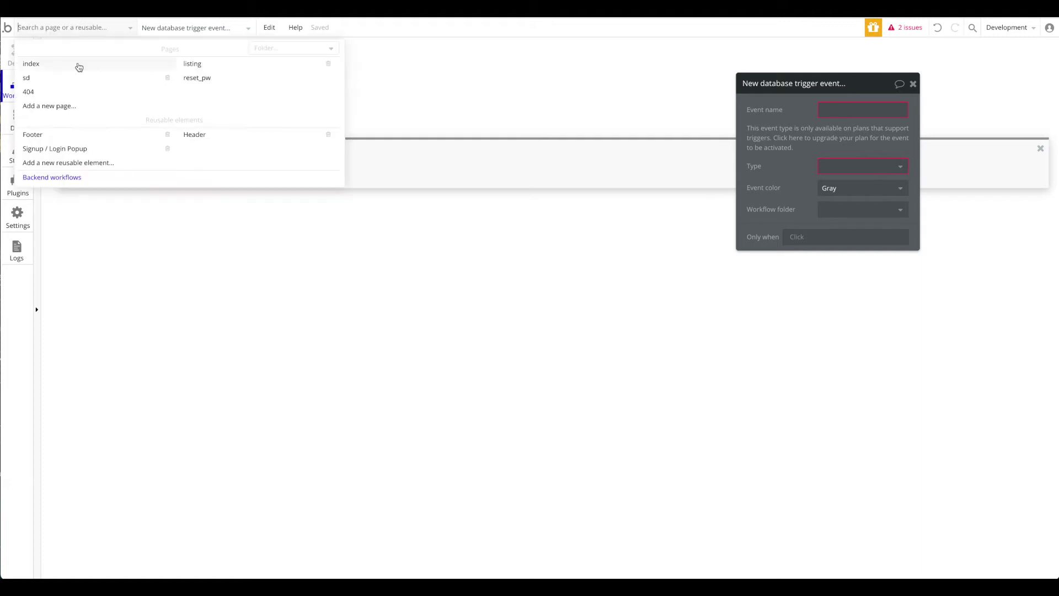
click(125, 37)
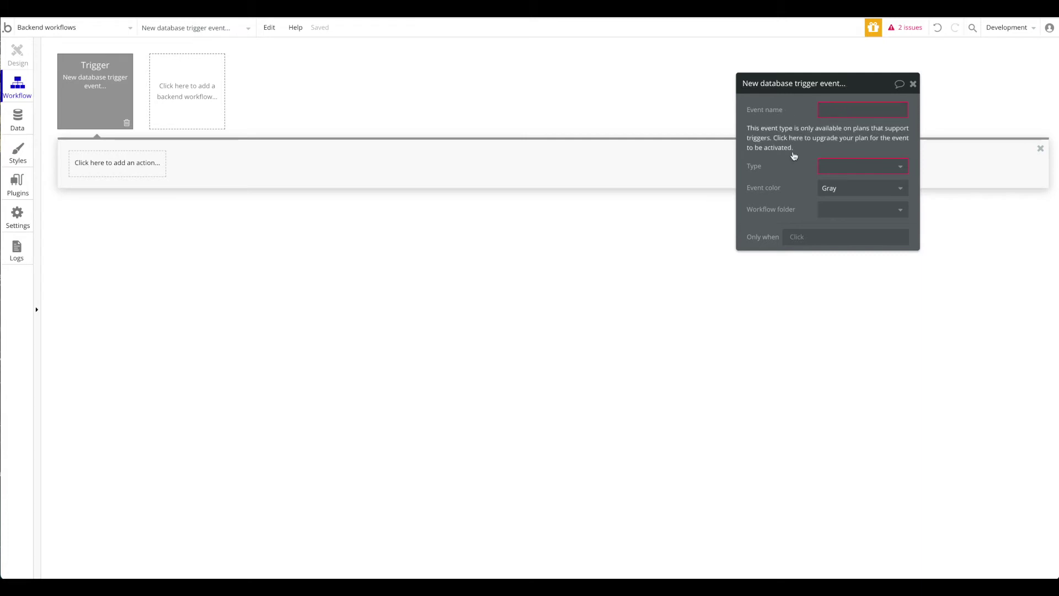
click(837, 113)
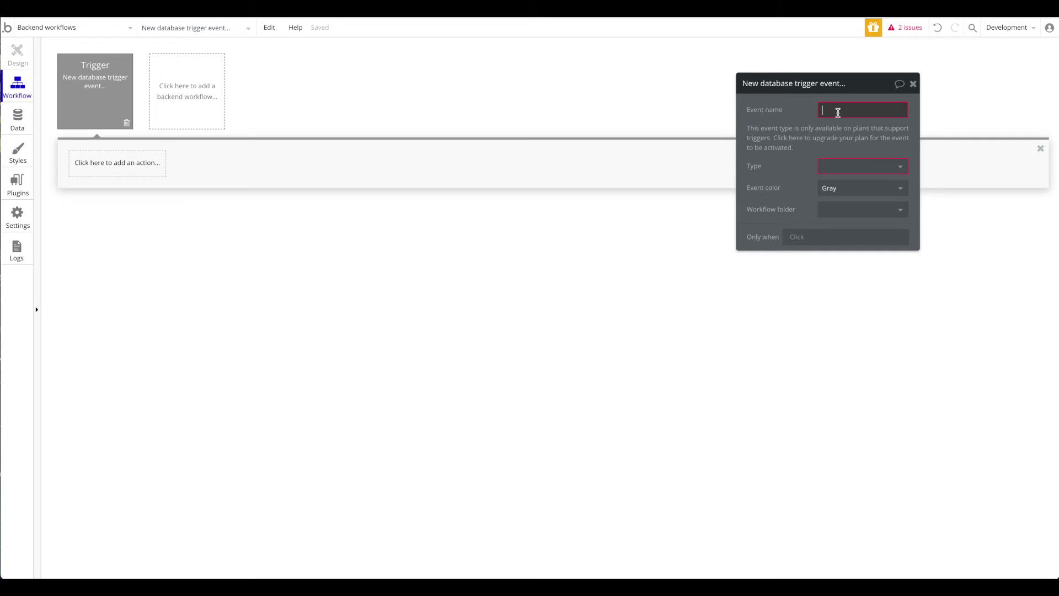
text(fullre)
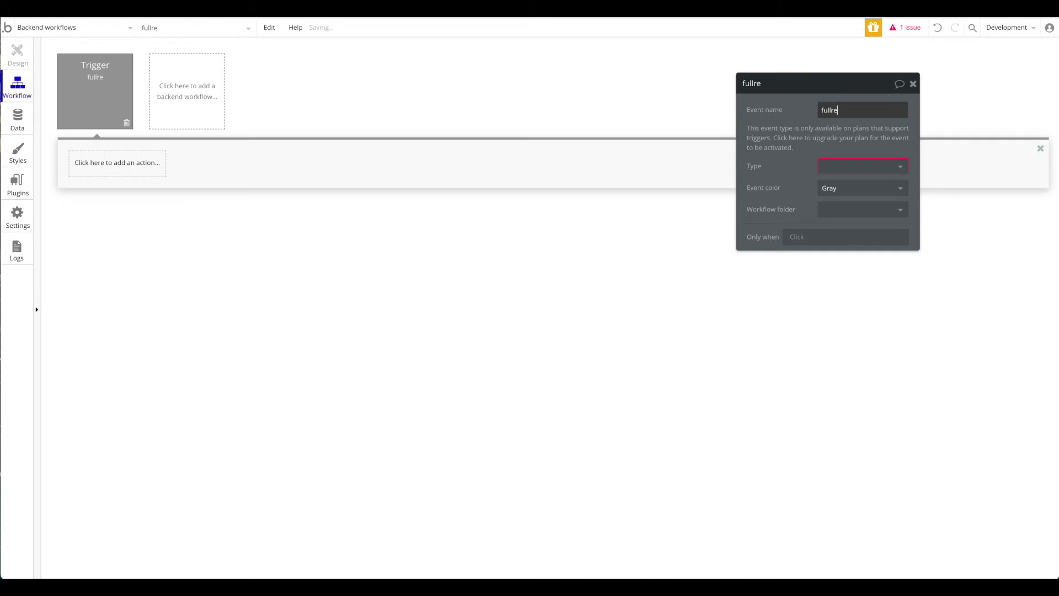
text(questsreached)
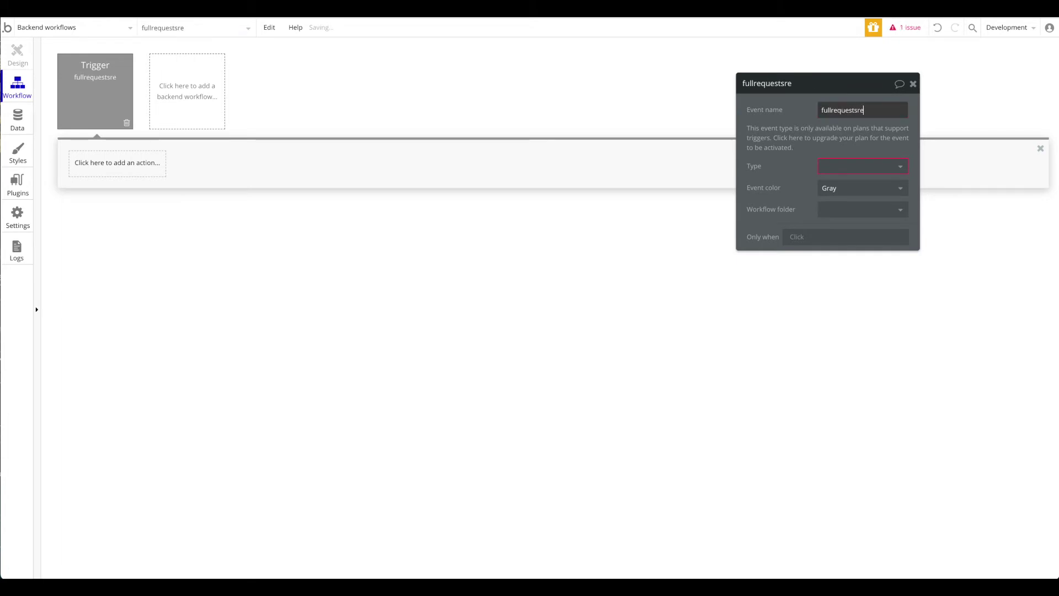
click(843, 166)
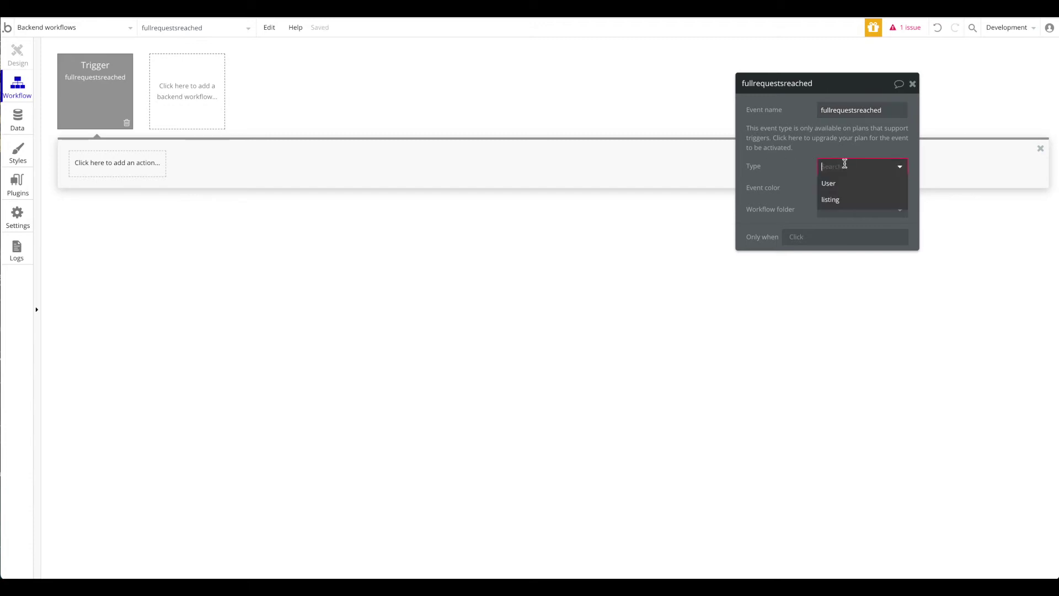
click(849, 183)
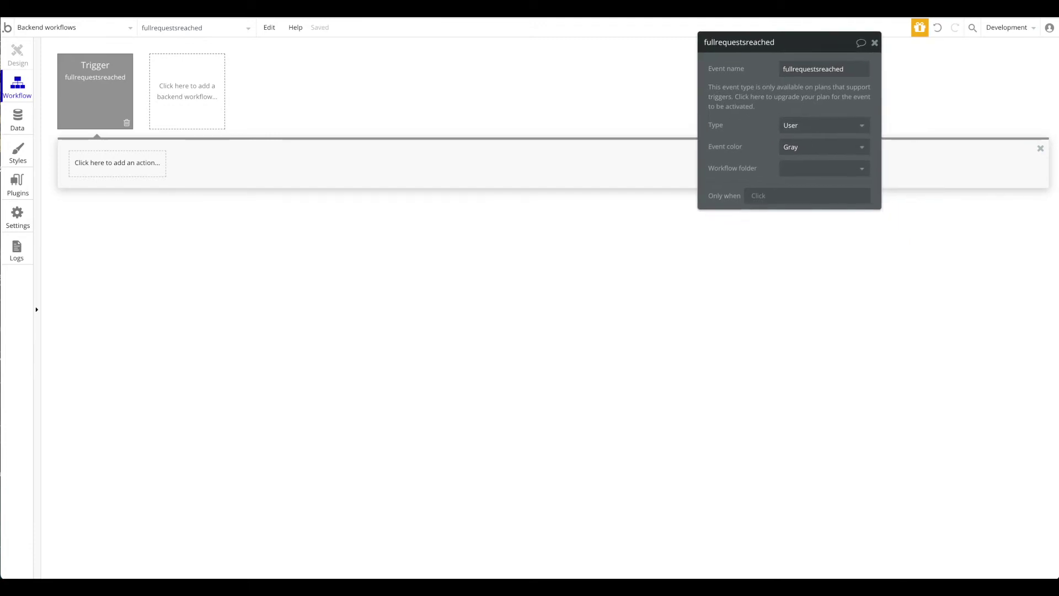
click(128, 173)
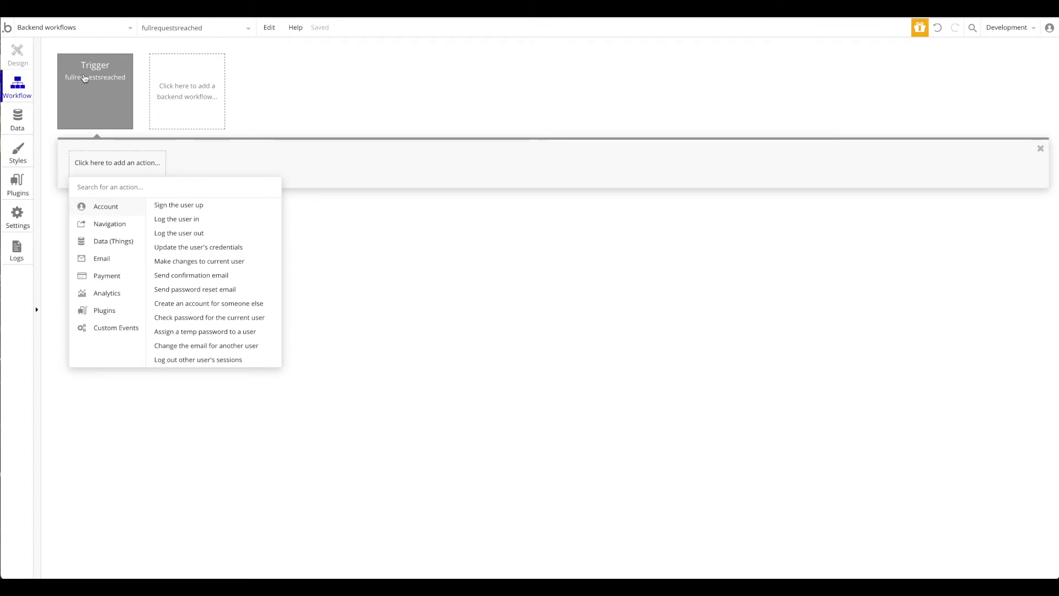
Step: Add a Trigger a Zapier zap action to the fullrequestsreached workflow
mouse_move(102, 309)
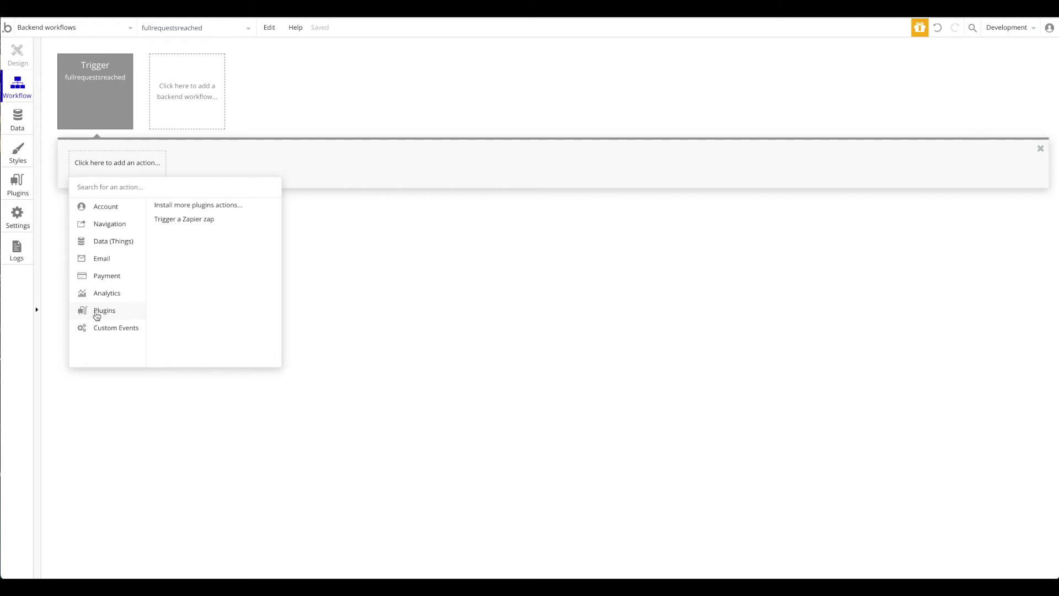
click(188, 220)
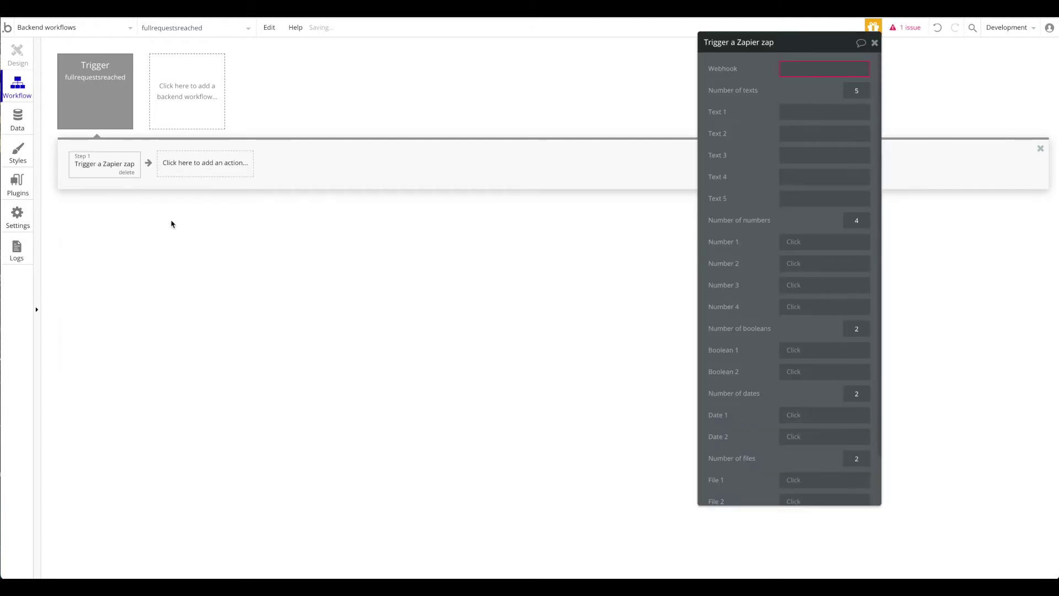
drag(754, 91, 588, 118)
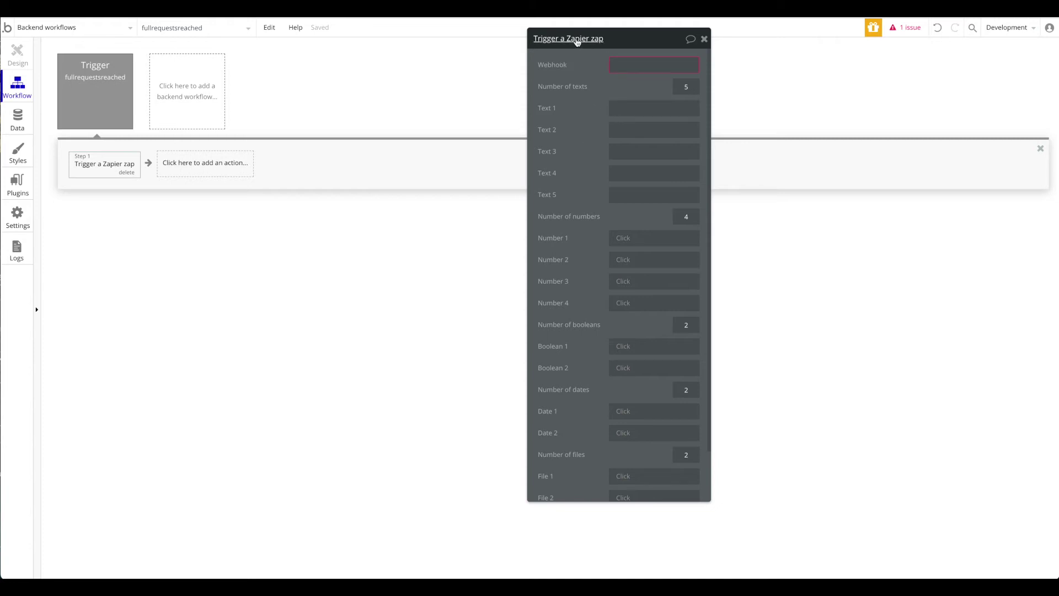
Step: Set the zap's number of files, dates, booleans and numbers all to 0
scroll(622, 175, down, 1)
scroll(660, 214, up, 1)
scroll(621, 242, down, 1)
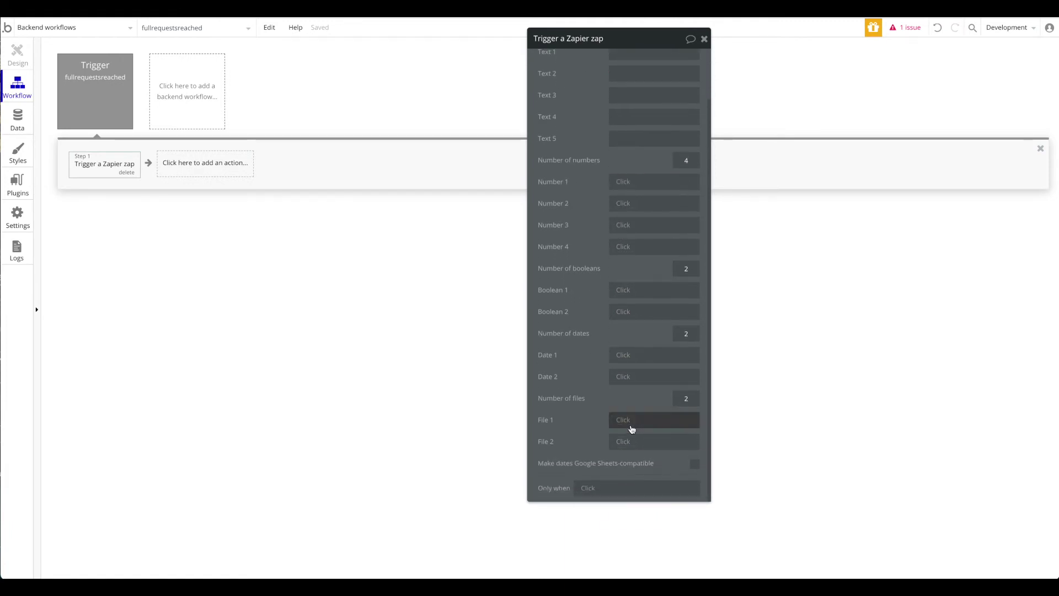
scroll(574, 132, up, 2)
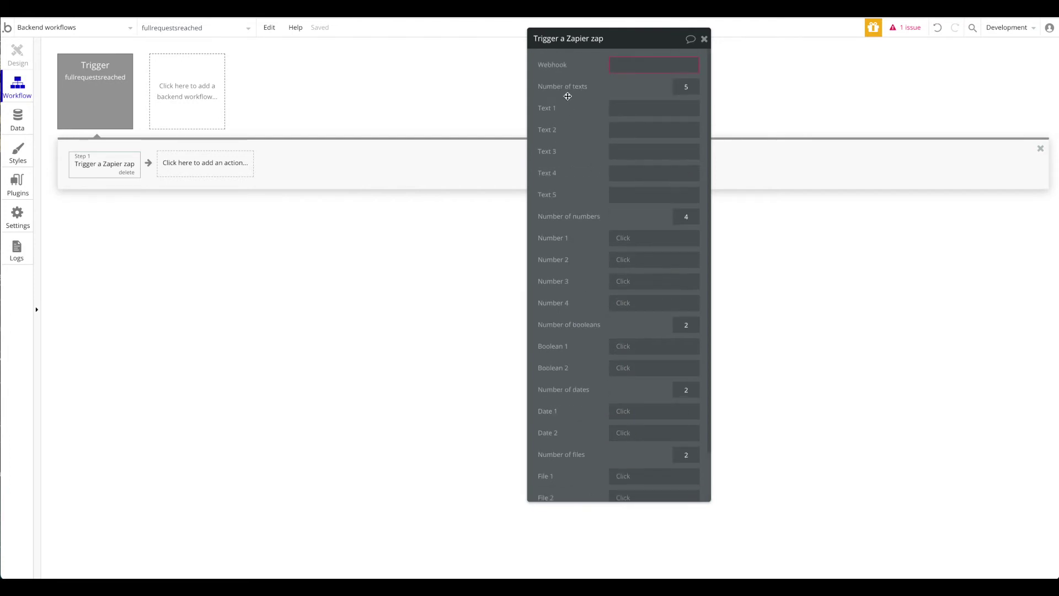
scroll(574, 100, down, 2)
text(0)
click(685, 333)
text(0)
click(696, 267)
text(0)
click(689, 177)
text(0)
scroll(668, 171, up, 2)
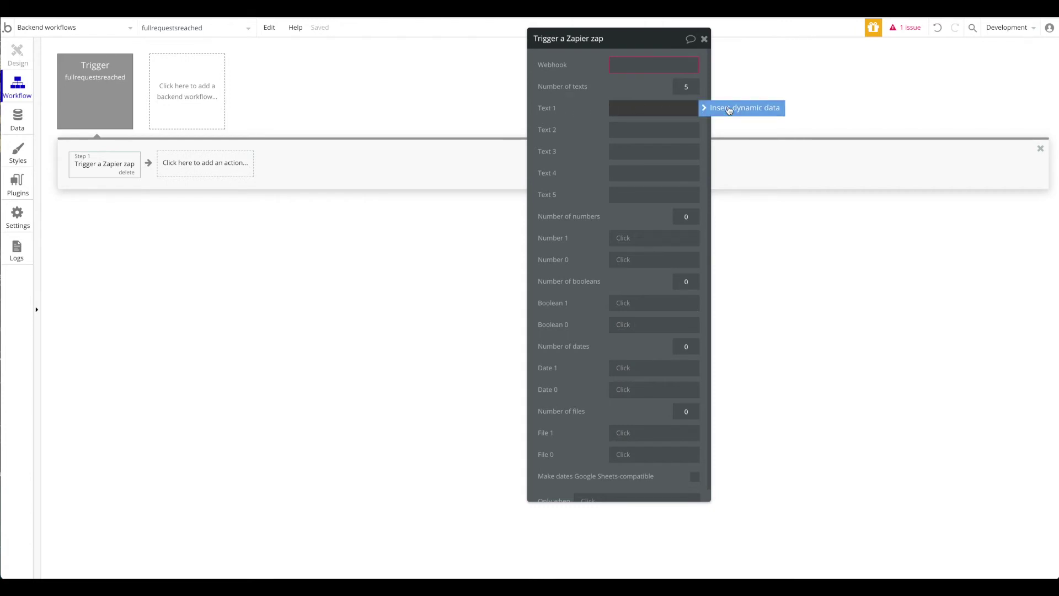
click(717, 109)
click(668, 154)
click(664, 136)
click(631, 108)
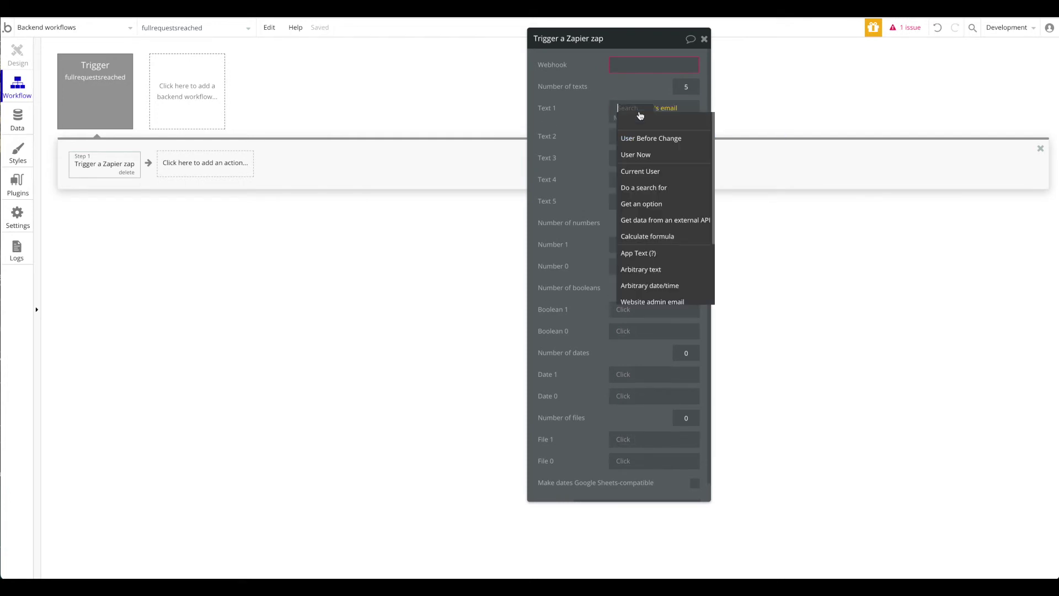
click(641, 155)
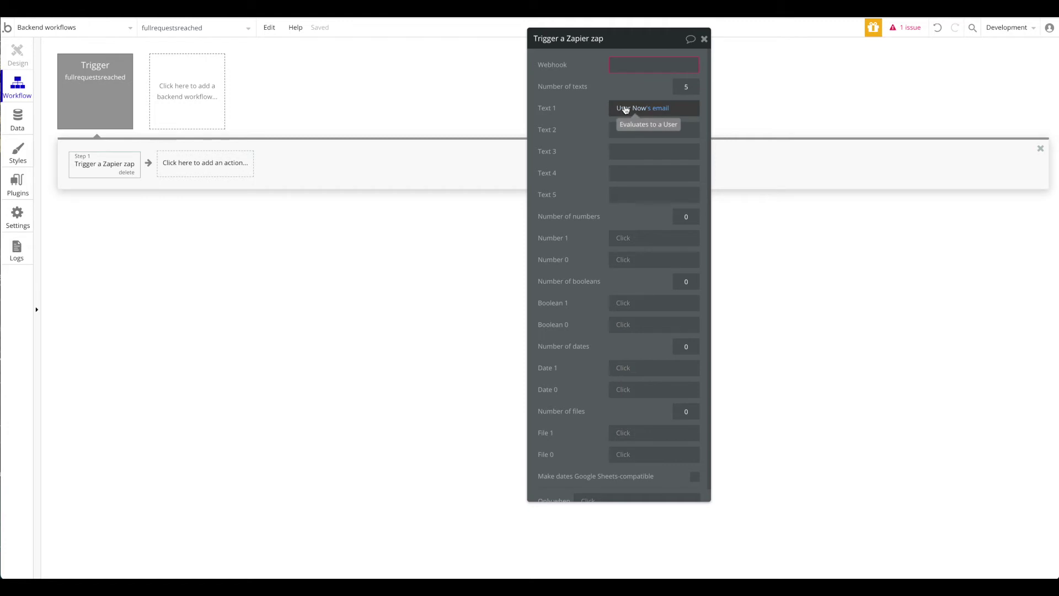
double_click(686, 87)
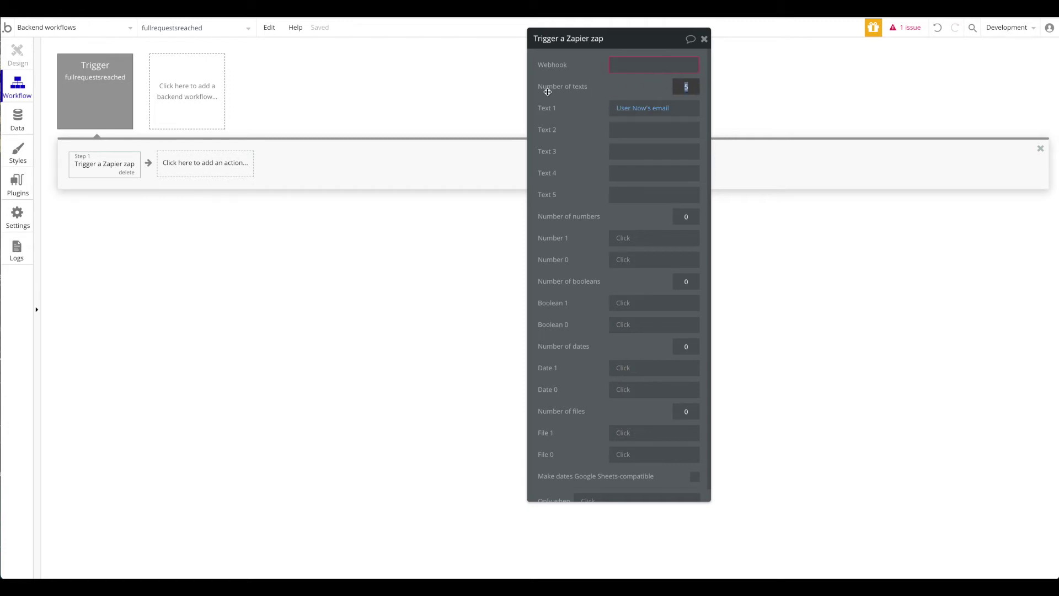
text(1)
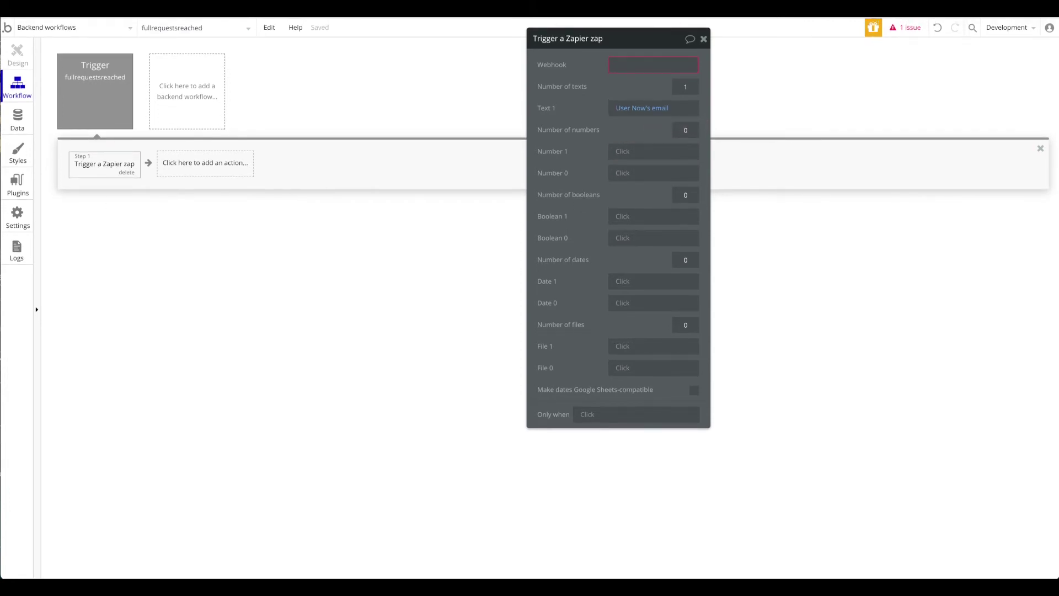
click(641, 65)
Step: Start the Only when condition with User Before Change's requests < 10
click(586, 419)
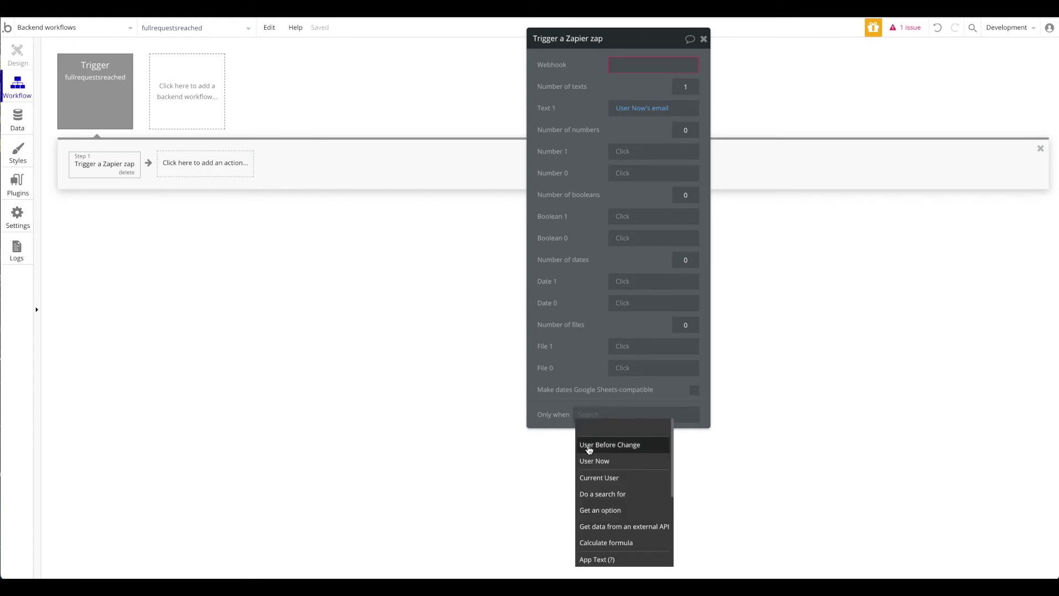
click(589, 448)
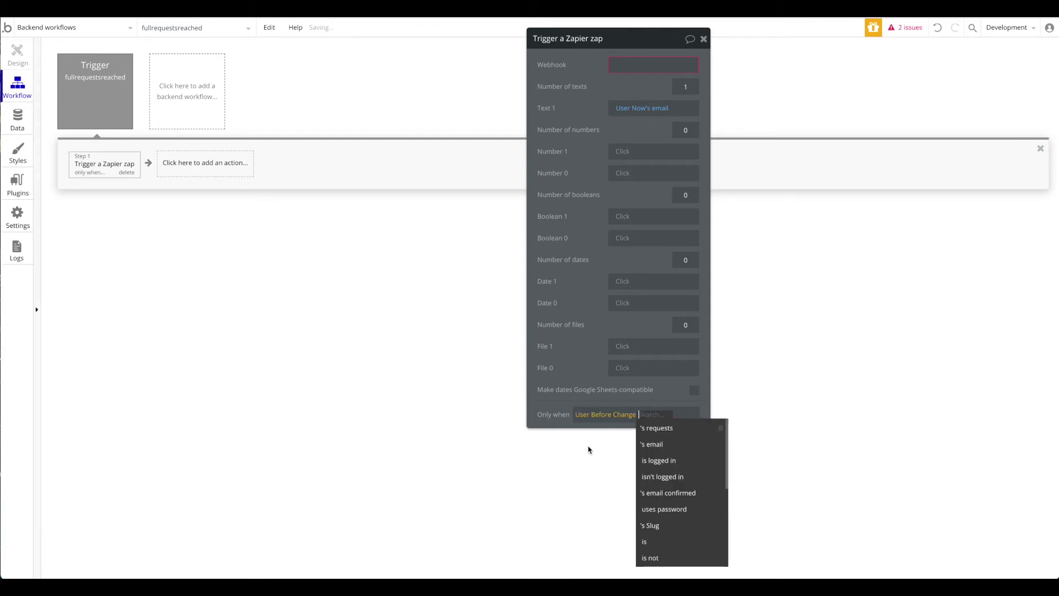
click(669, 427)
click(605, 518)
text(10)
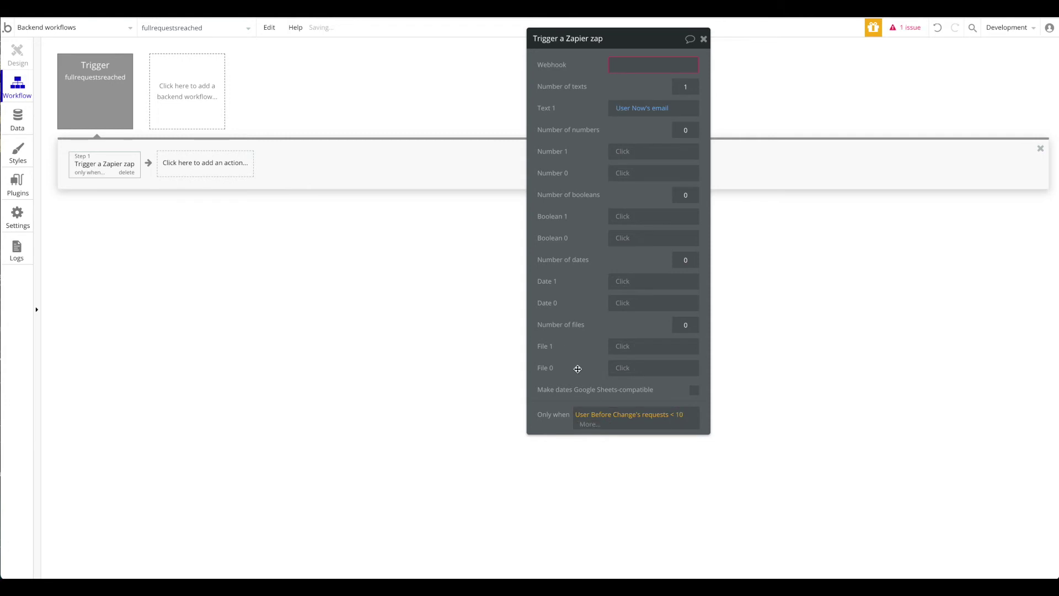
Step: Extend the condition with 'and User Now's requests is 10', then go to the Zapier dashboard
click(601, 426)
click(614, 461)
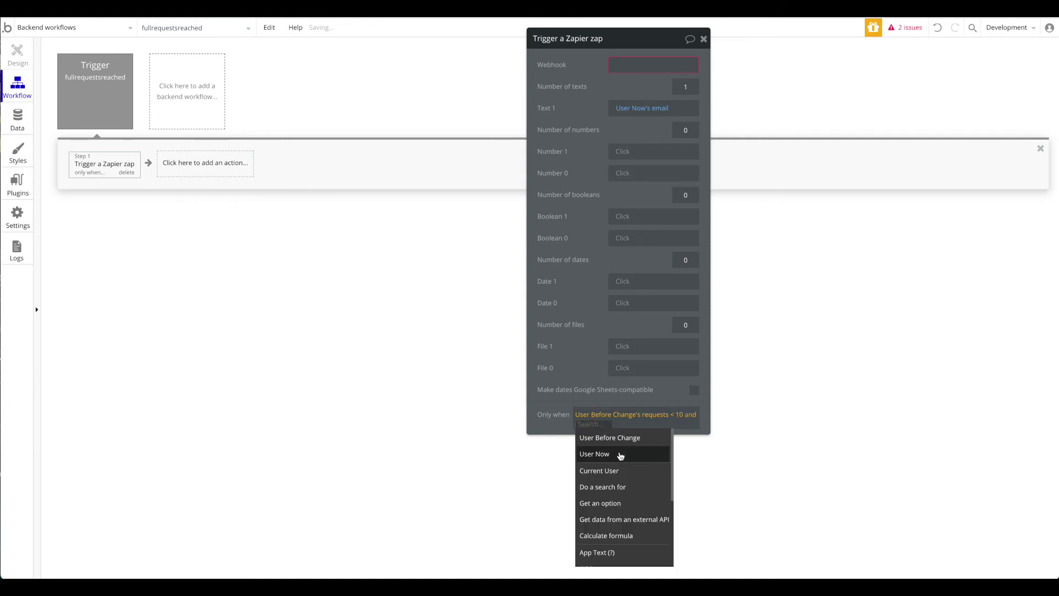
click(616, 454)
click(620, 452)
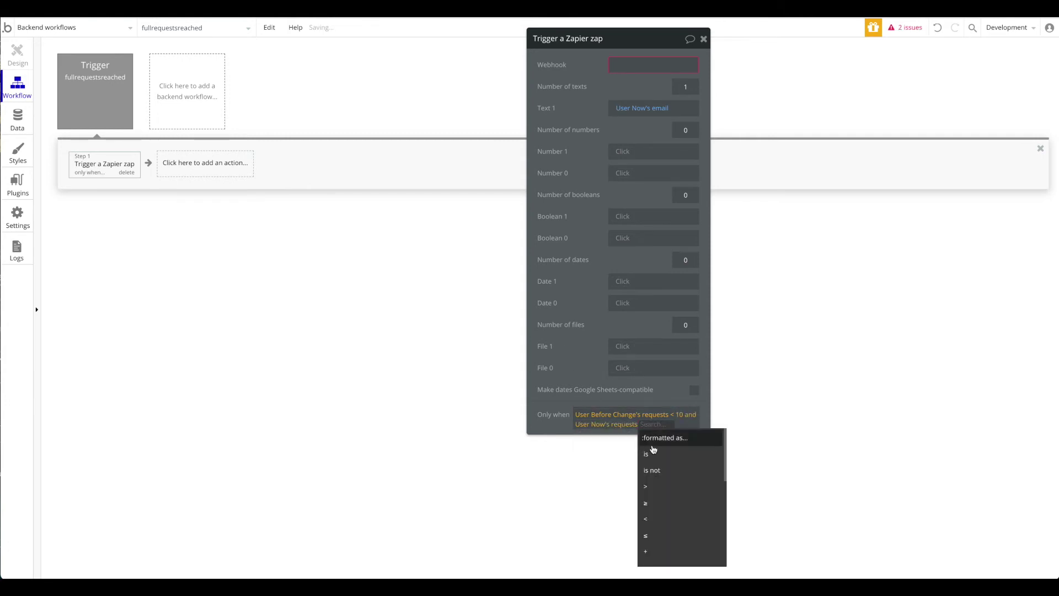
click(669, 455)
text(10)
click(561, 357)
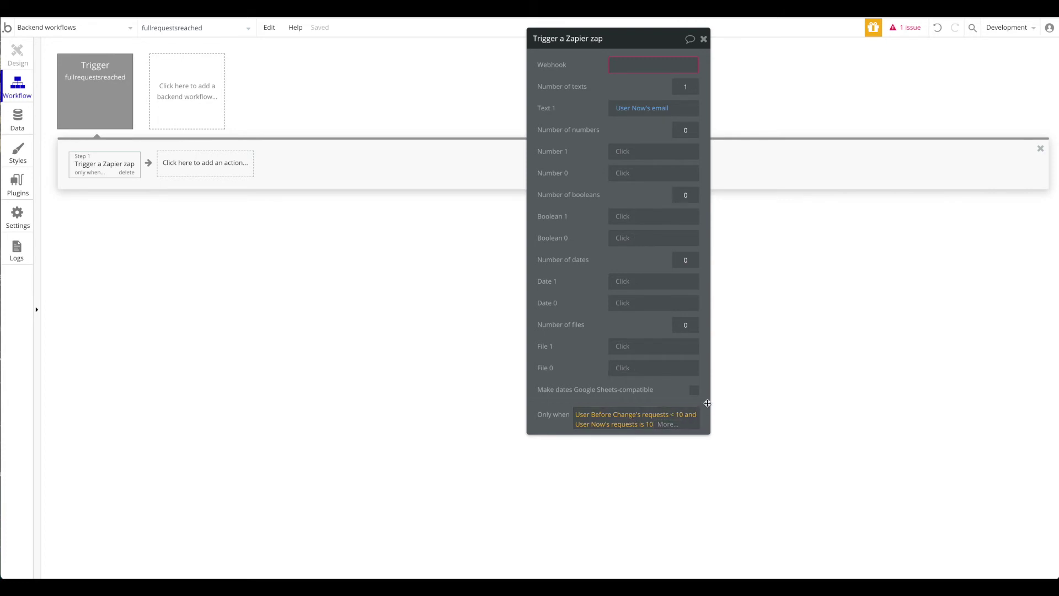
drag(570, 279, 570, 278)
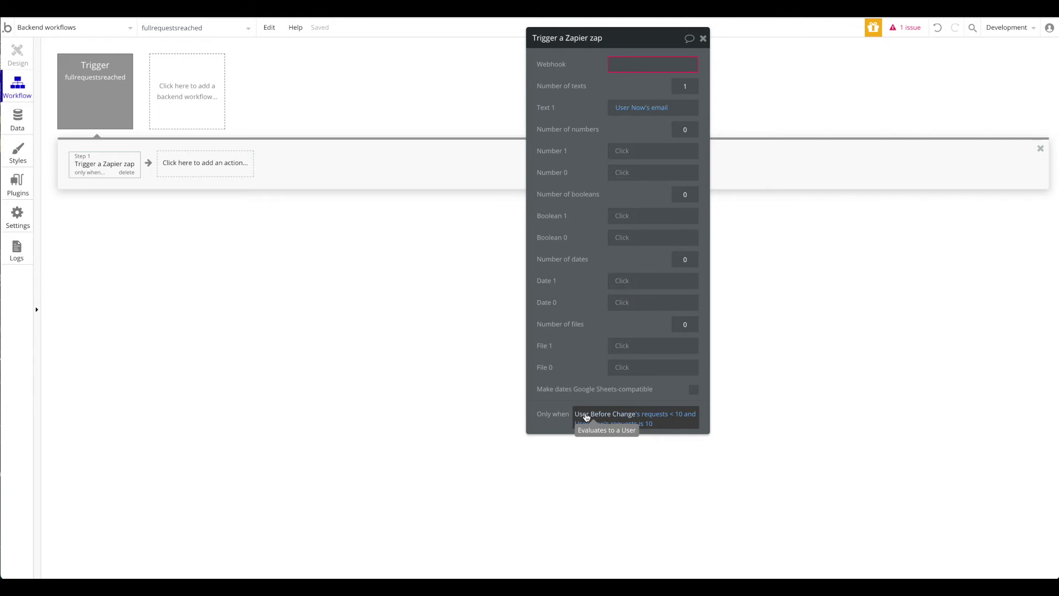
drag(605, 53, 575, 79)
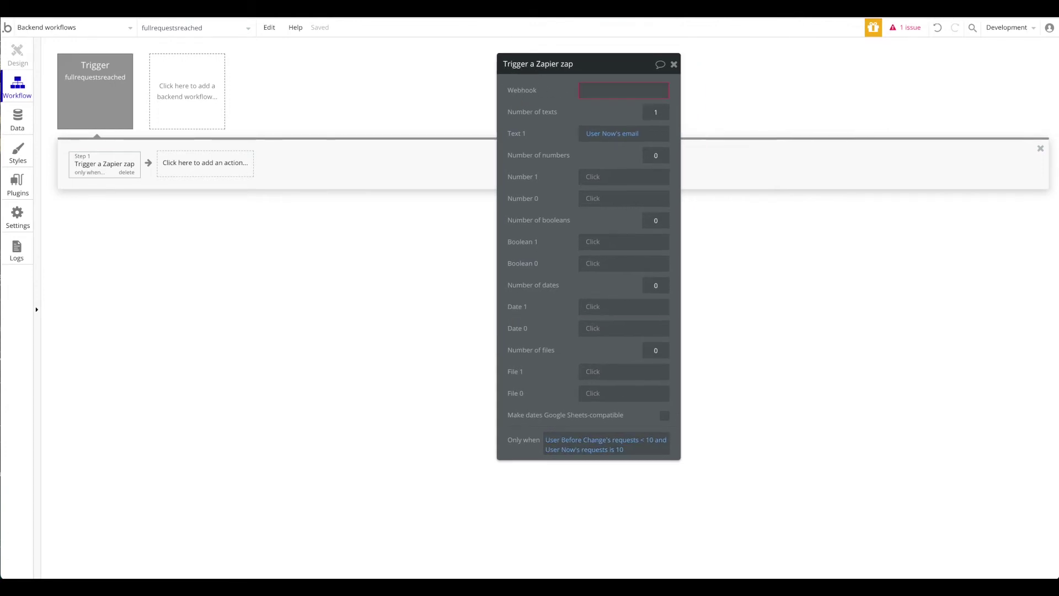
key(ctrl+Tab)
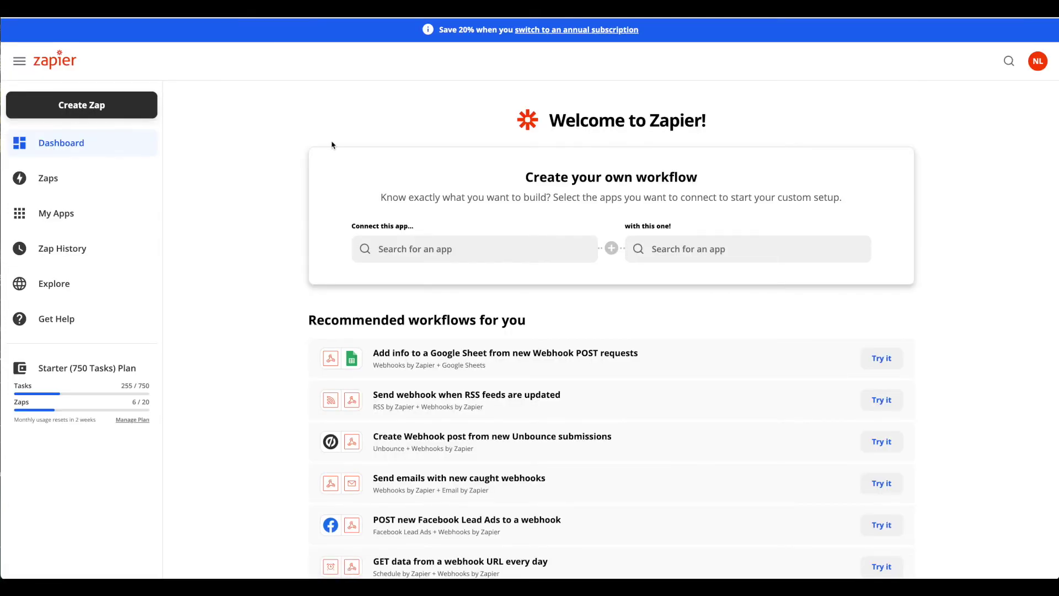
Step: Create a new zap triggered by Webhooks by Zapier with the Catch Hook event
click(101, 110)
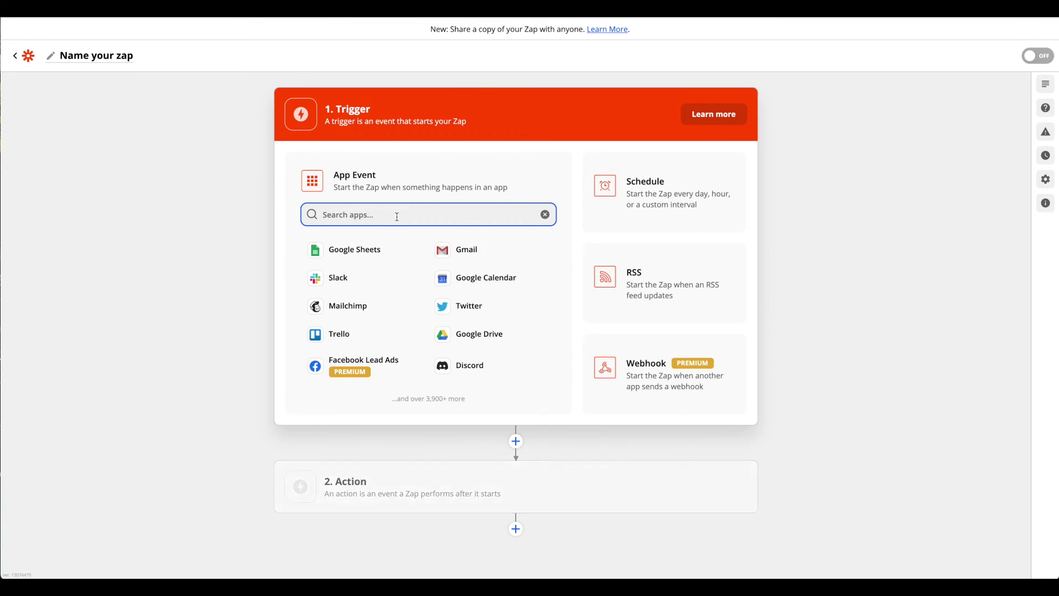
text(catch)
key(BackSpace)
key(BackSpace)
key(BackSpace)
key(BackSpace)
key(BackSpace)
text(web)
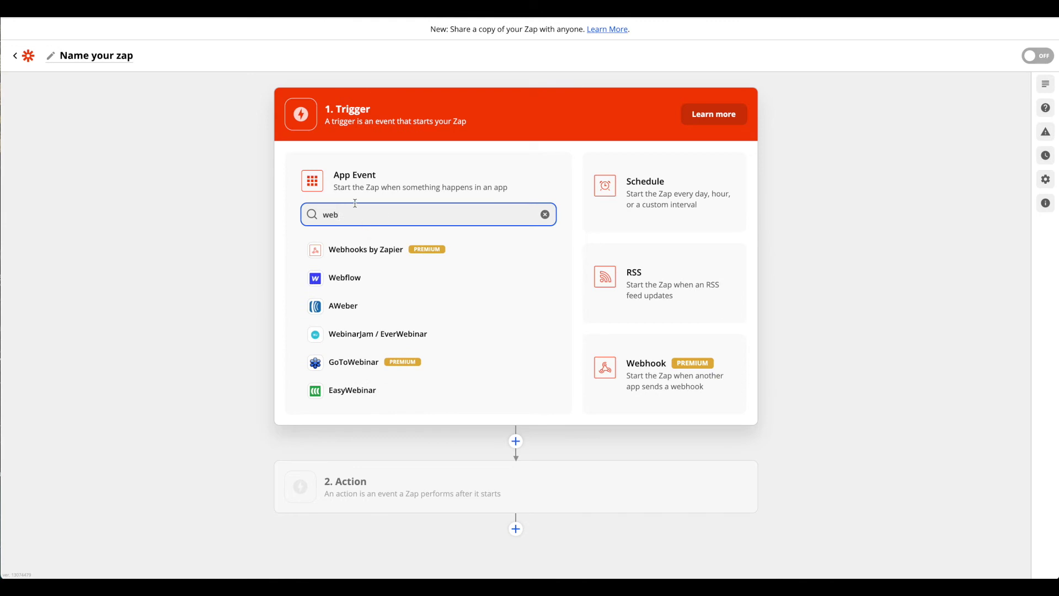
click(386, 253)
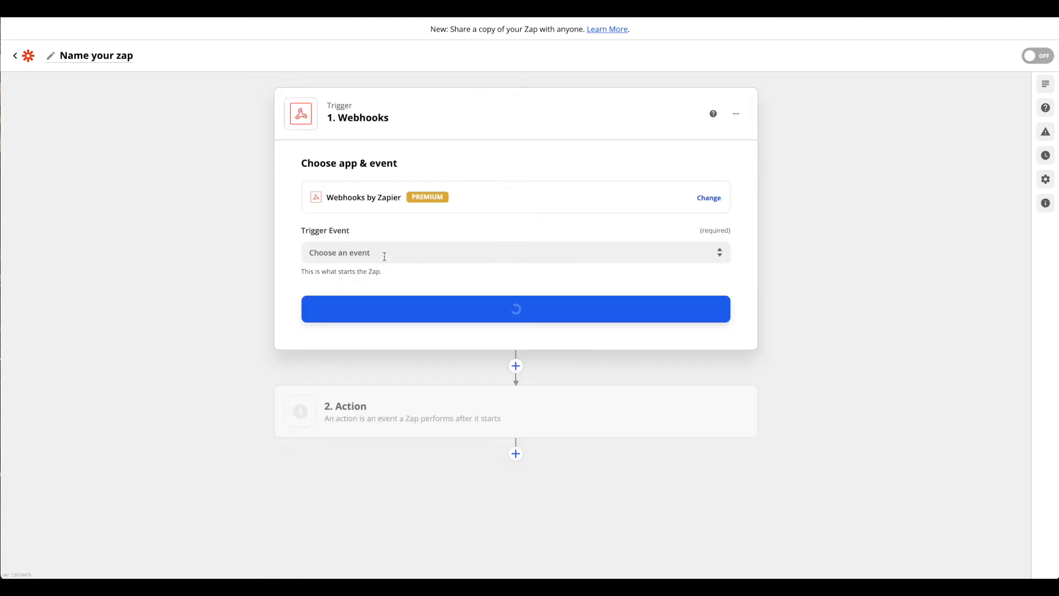
click(325, 251)
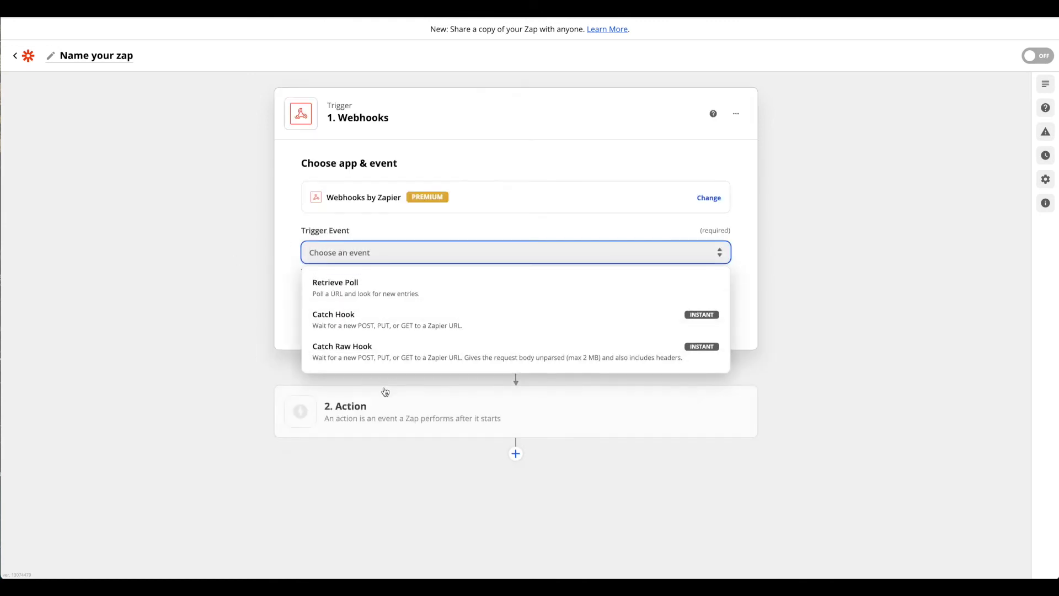
click(361, 323)
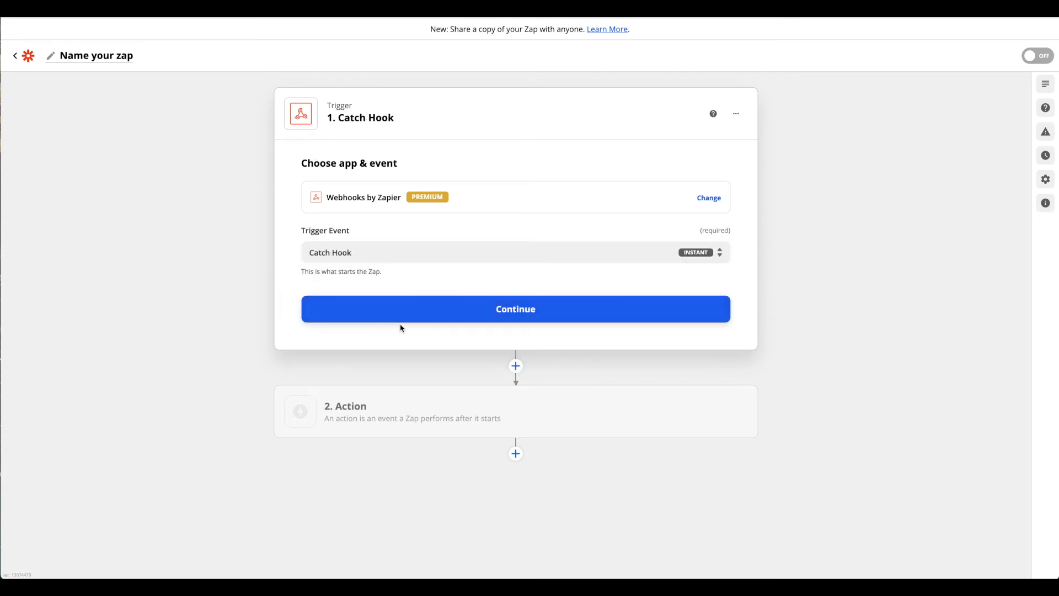
click(373, 306)
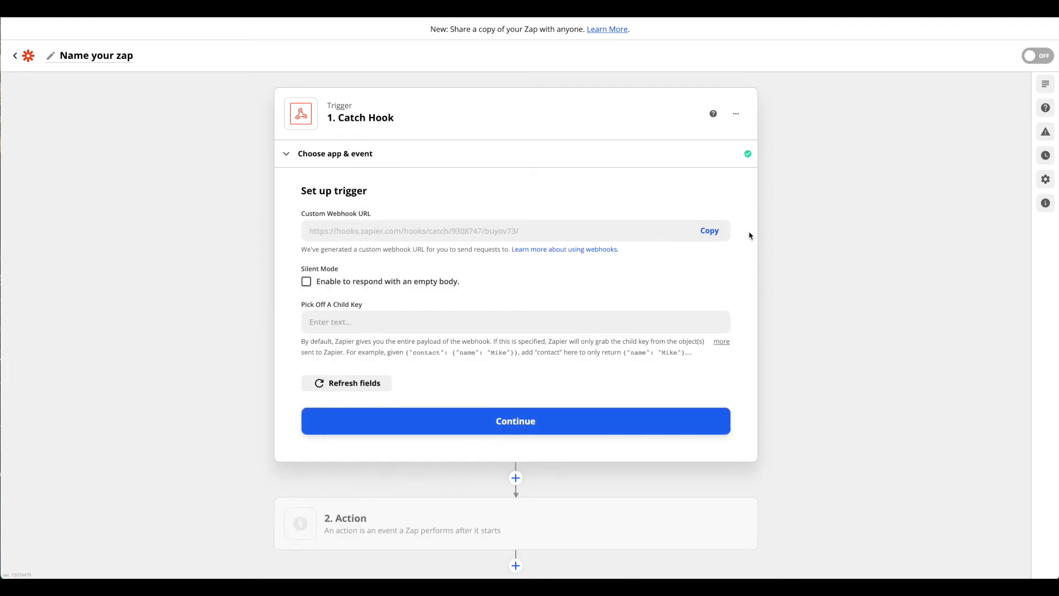
Step: Copy the custom webhook URL into the Bubble zap action's Webhook field
click(709, 231)
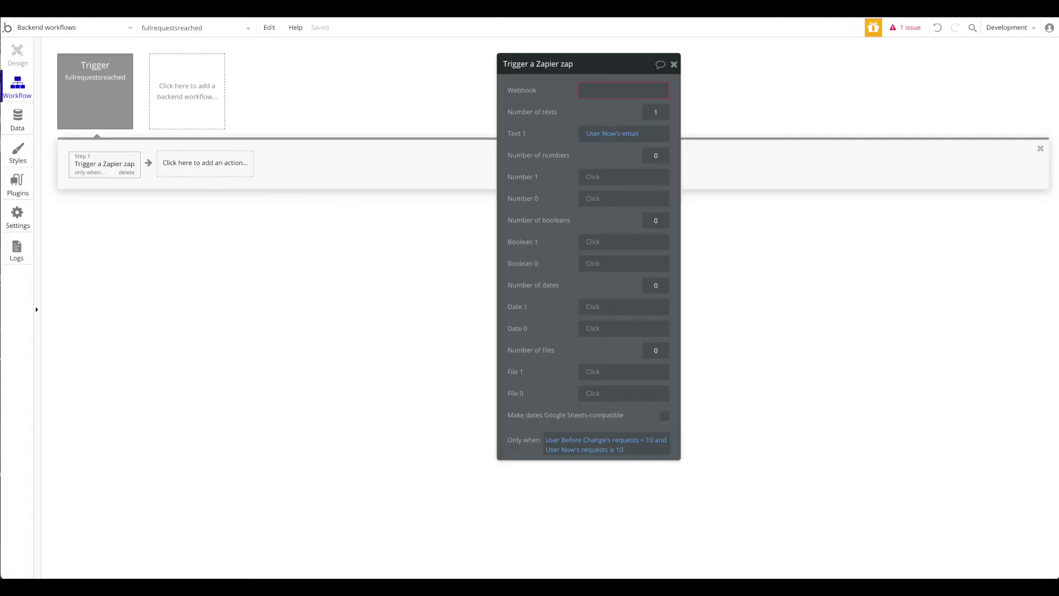
click(655, 90)
key(ctrl+v)
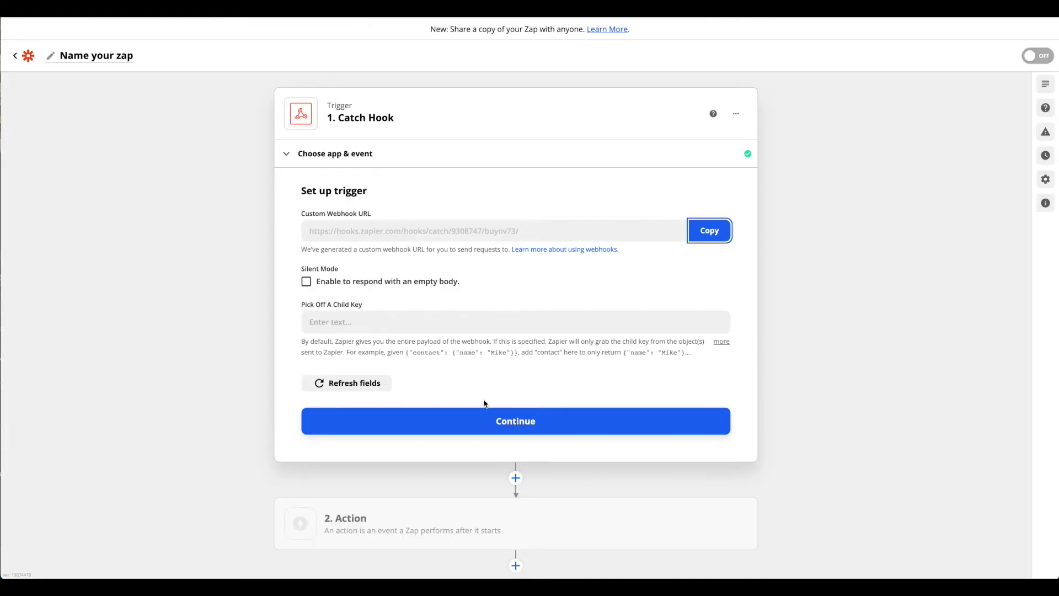
scroll(546, 421, down, 1)
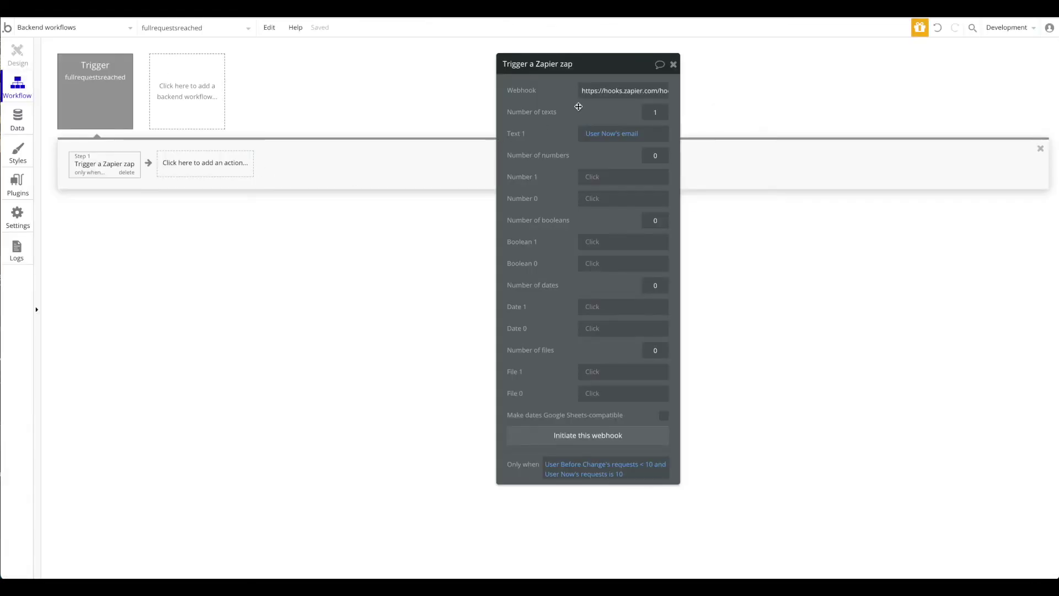
drag(578, 107, 566, 124)
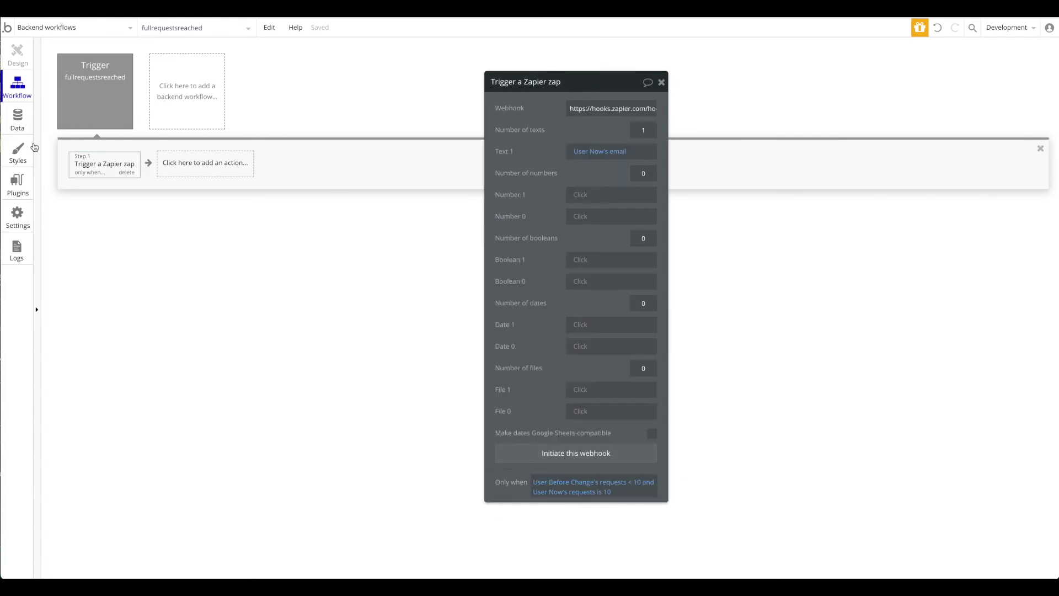
Step: Copy the Trigger a Zapier zap action and delete the fullrequestsreached backend workflow
right_click(109, 173)
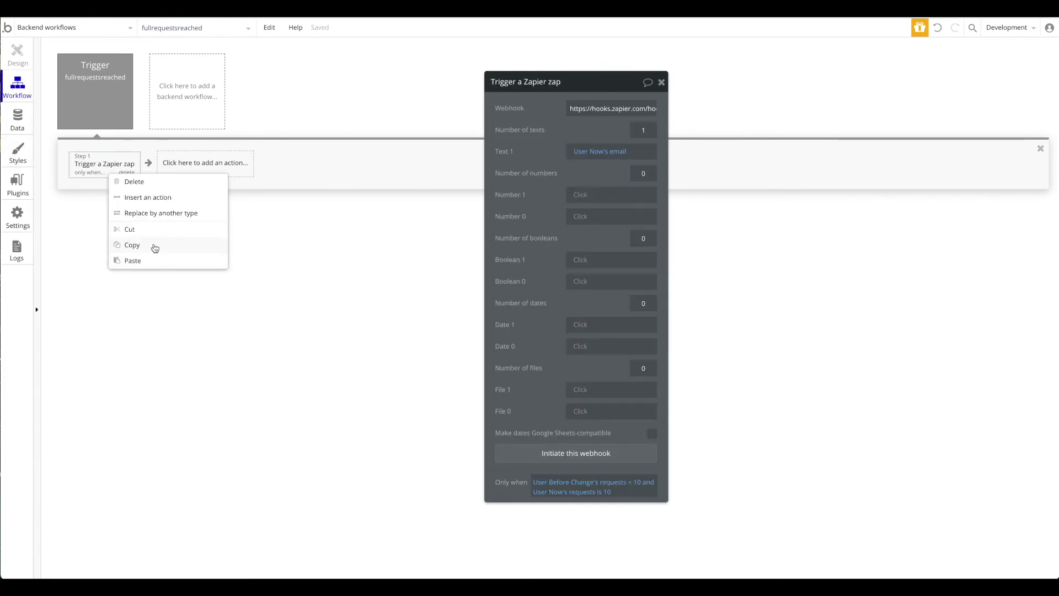
click(155, 249)
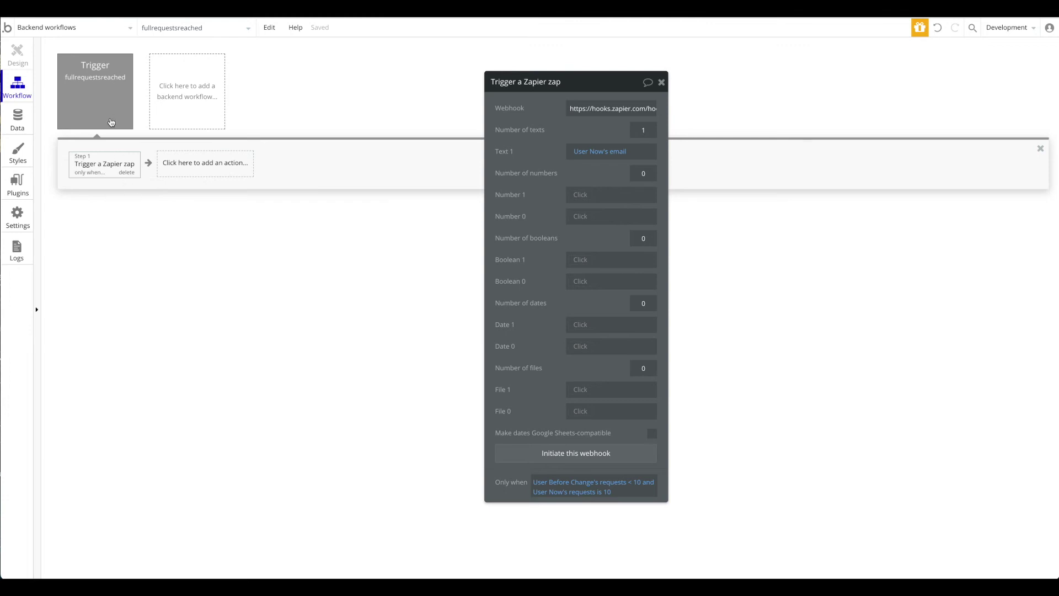
click(127, 125)
Step: Go to the sd page and open the Make Request button's workflow
click(85, 34)
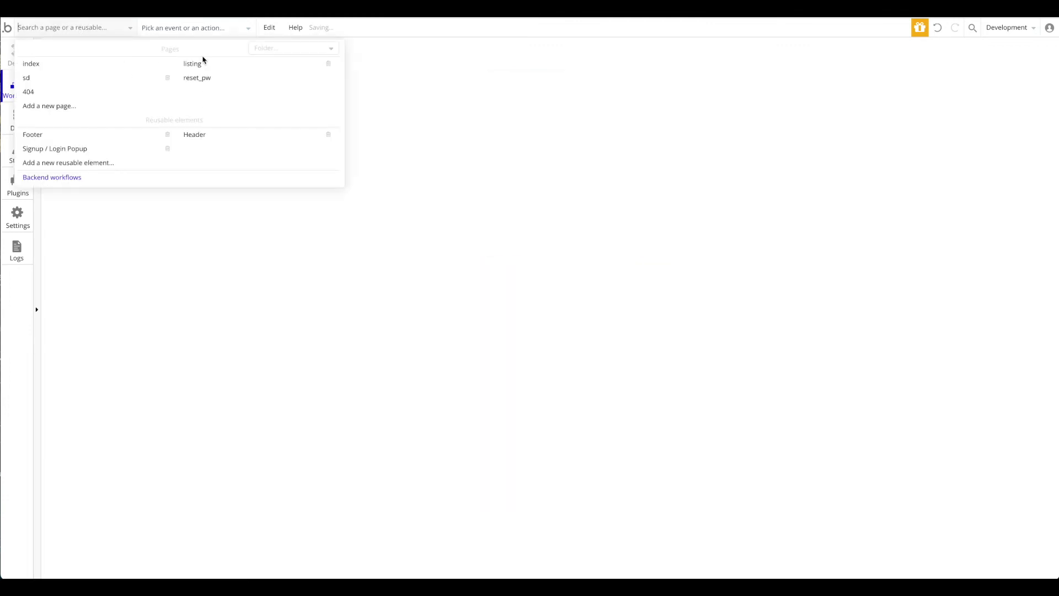
click(92, 63)
click(75, 35)
click(45, 83)
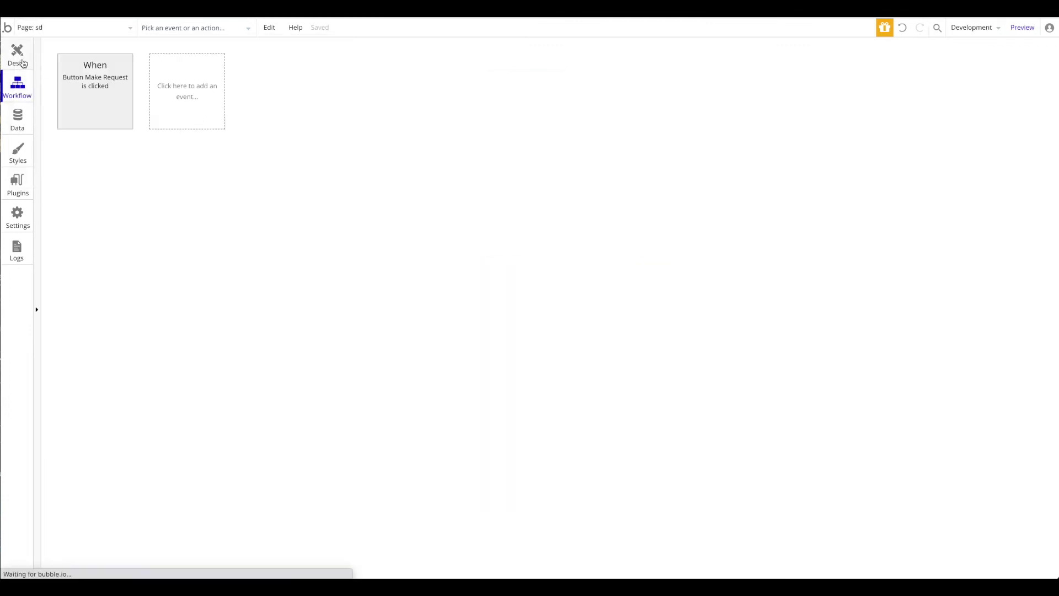
click(18, 55)
double_click(605, 157)
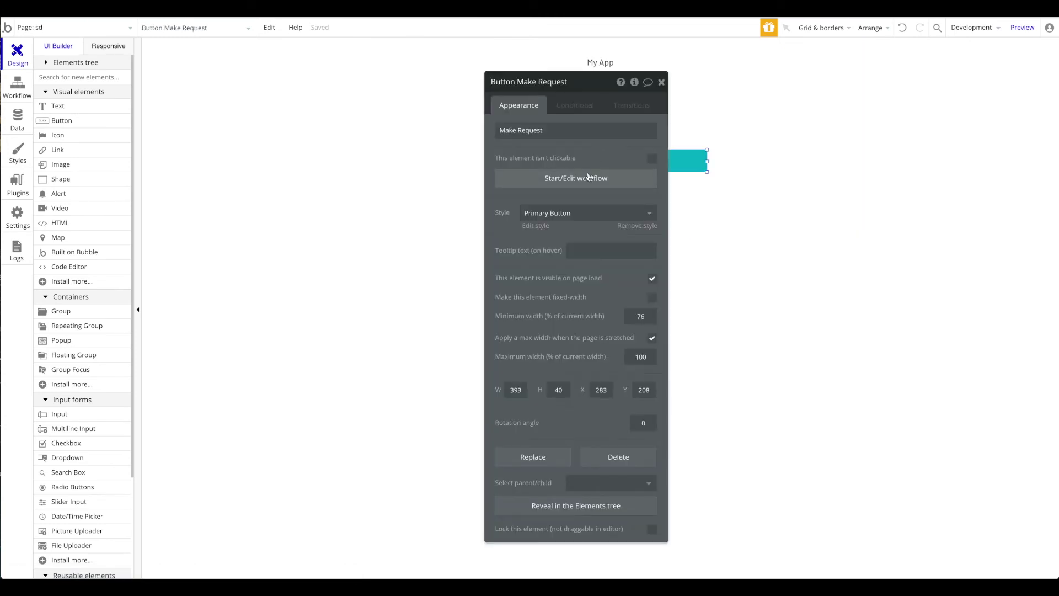
click(588, 177)
Step: Paste the copied Zapier zap action as step 2 of the workflow
click(123, 175)
click(238, 163)
right_click(219, 168)
key(ctrl+v)
click(194, 171)
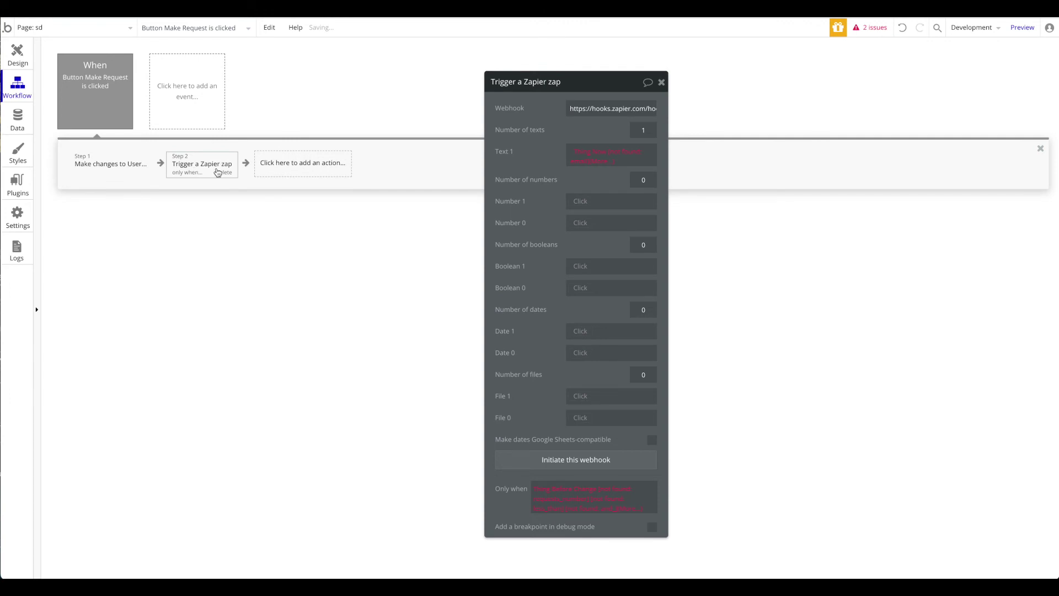
Step: Replace the zap's Only when condition with Current User's requests is 10
right_click(596, 493)
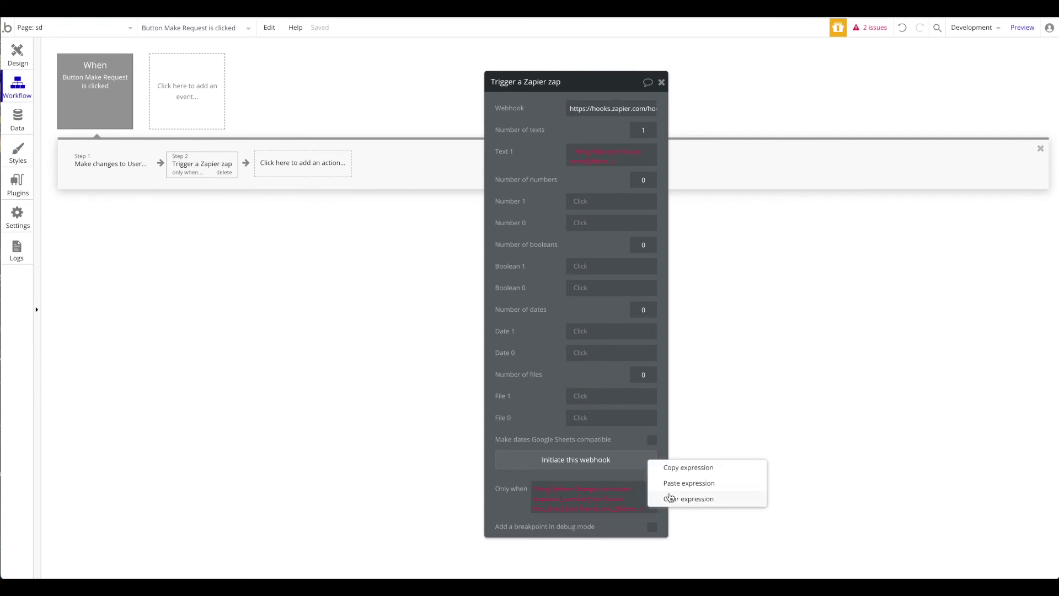
click(686, 499)
click(571, 495)
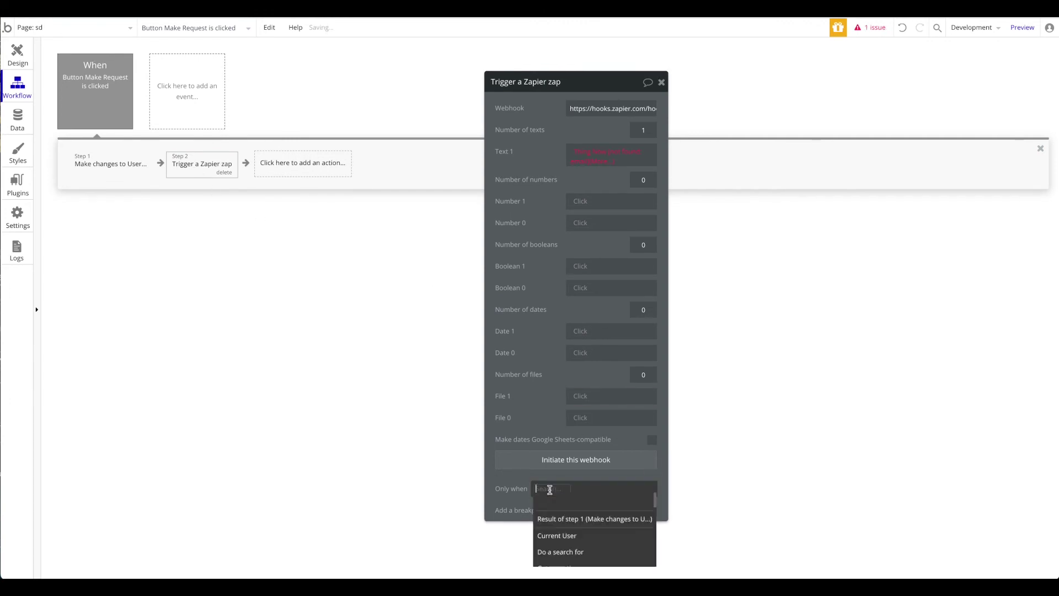
click(588, 534)
click(600, 503)
click(621, 515)
text(10)
click(543, 401)
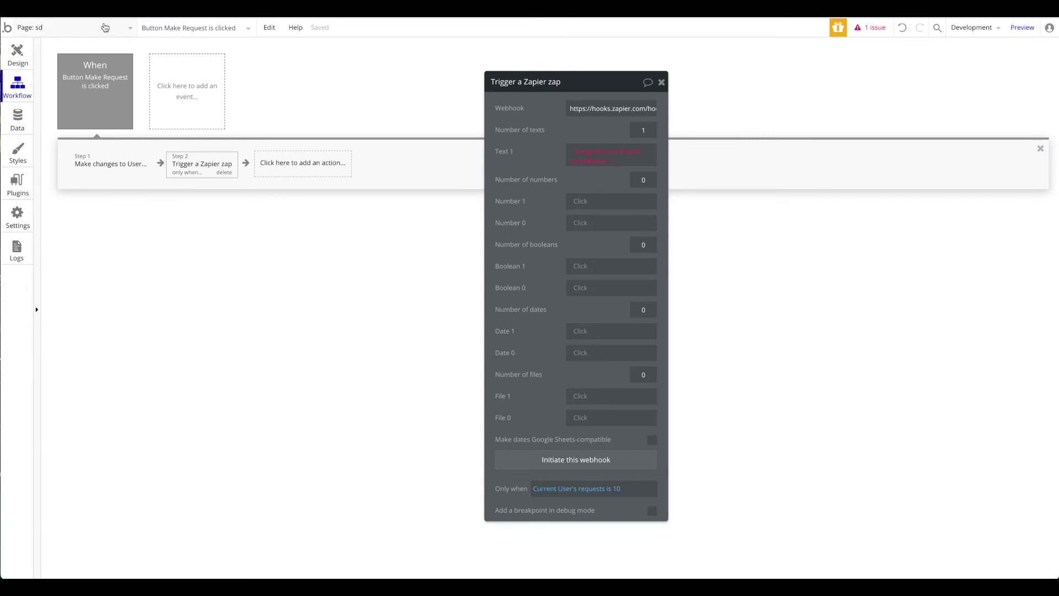
click(589, 149)
click(612, 201)
click(594, 177)
click(593, 175)
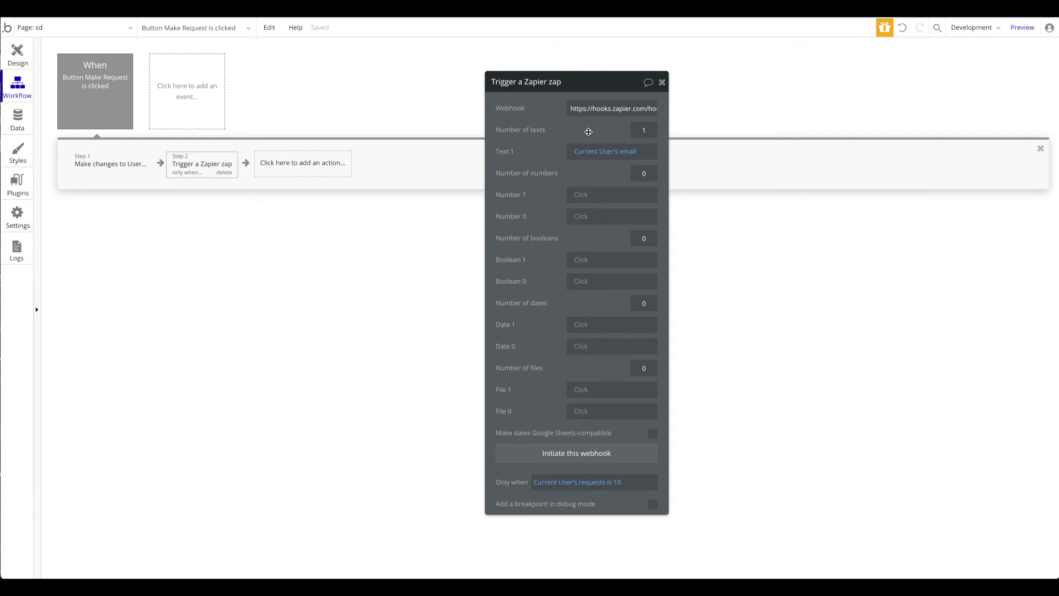
click(1021, 28)
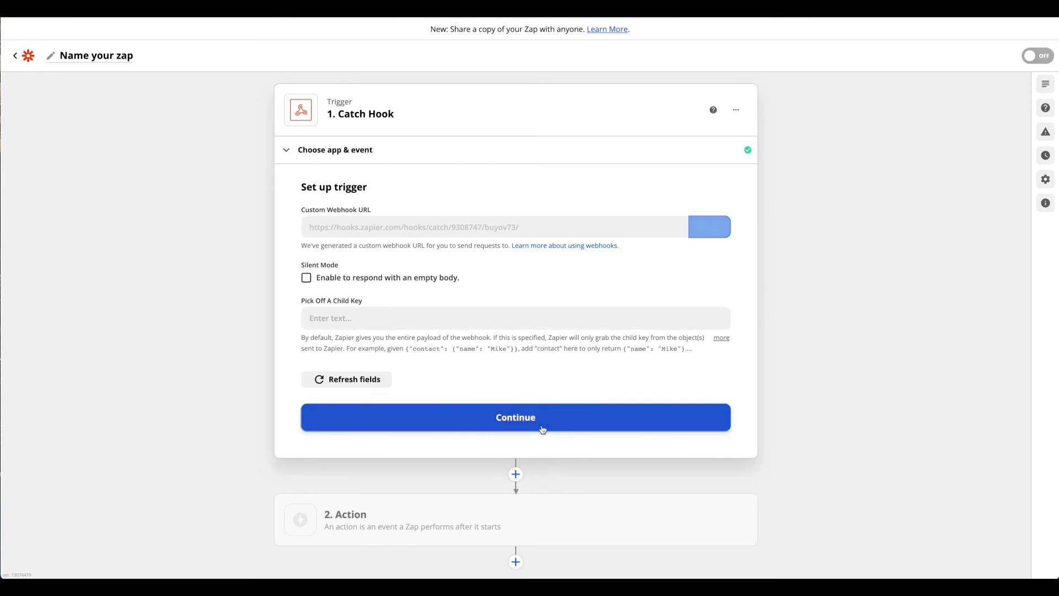
Step: Continue and test the Zapier Catch Hook trigger, then open Bubble's Data tab
click(542, 429)
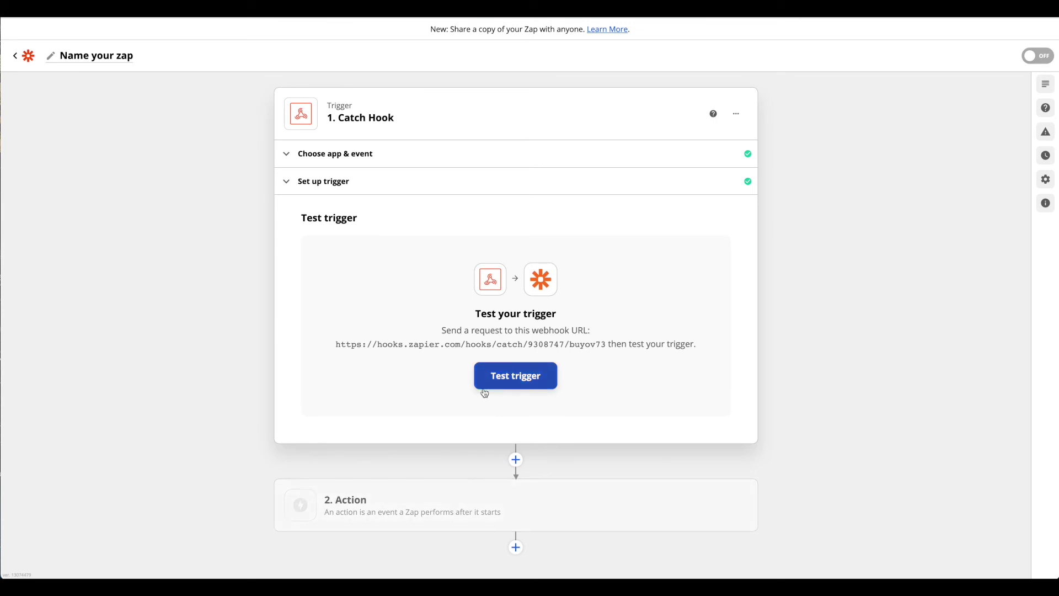
click(514, 380)
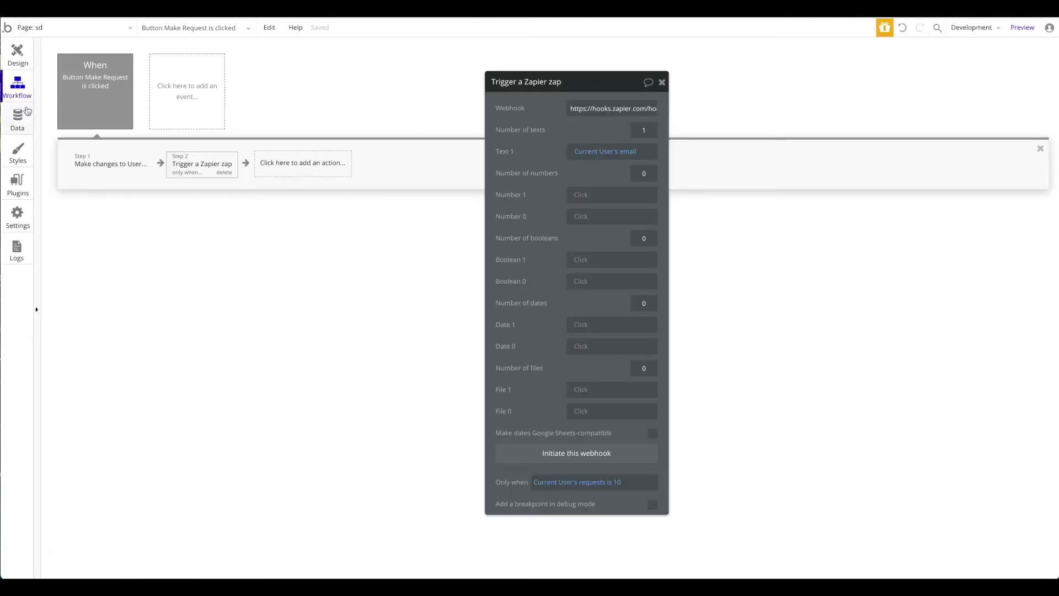
click(22, 118)
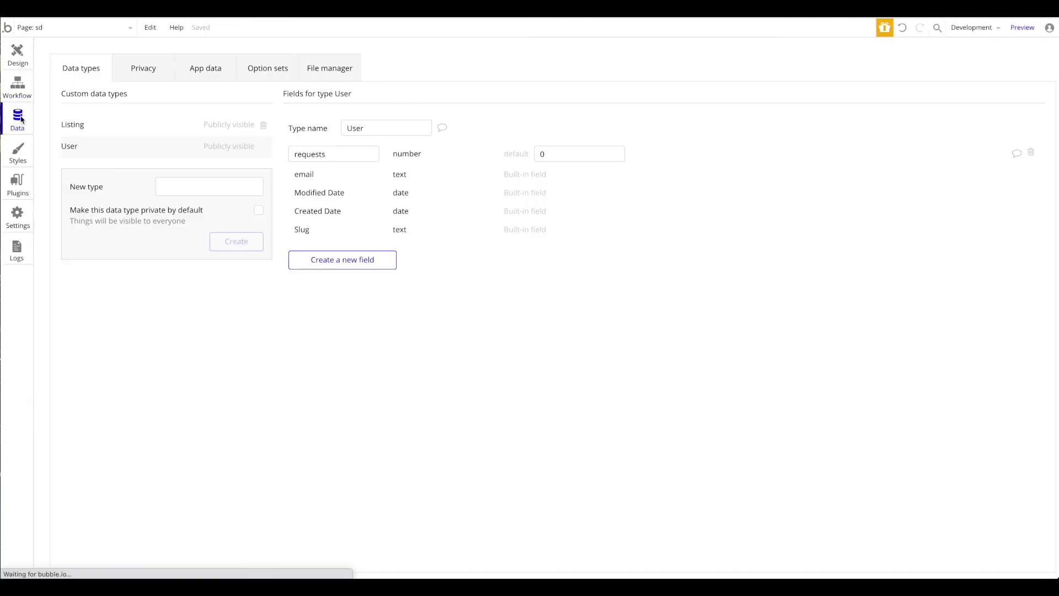
Step: Create a new User entry under App data > All Users with its email address filled in
click(205, 68)
click(77, 209)
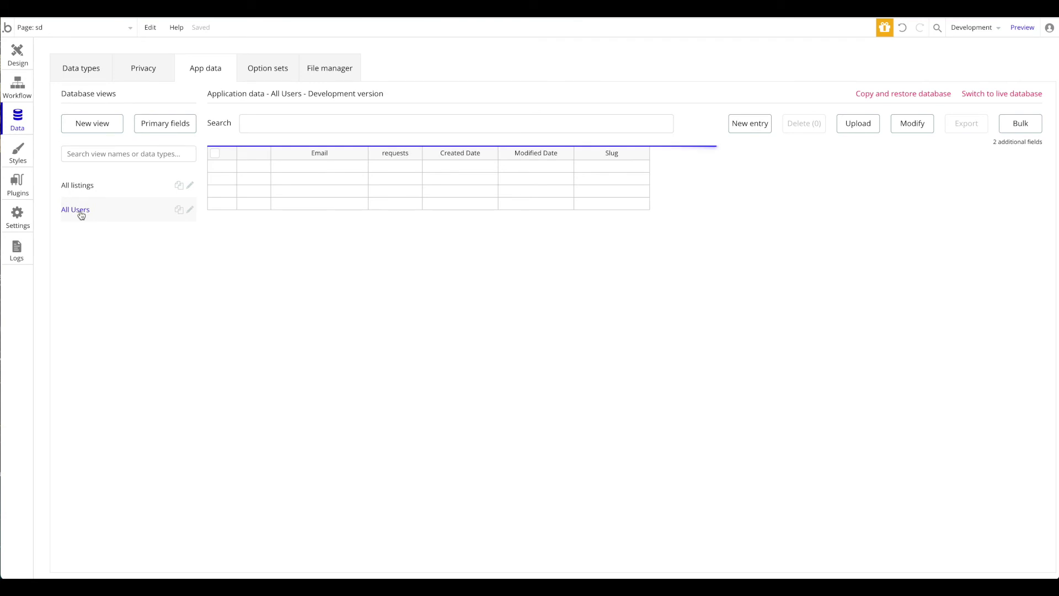
click(728, 131)
click(462, 97)
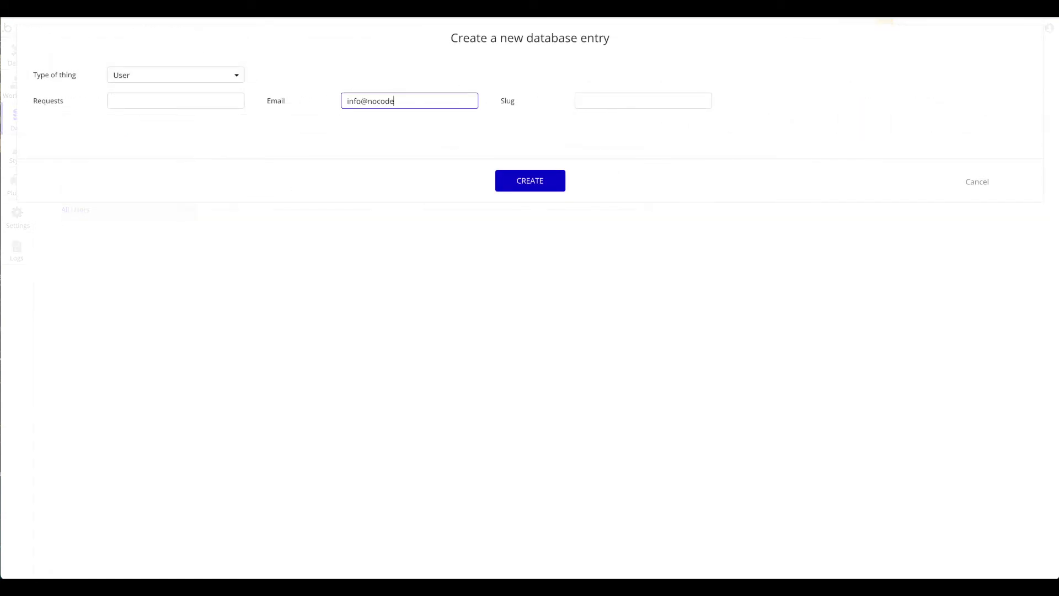
click(513, 176)
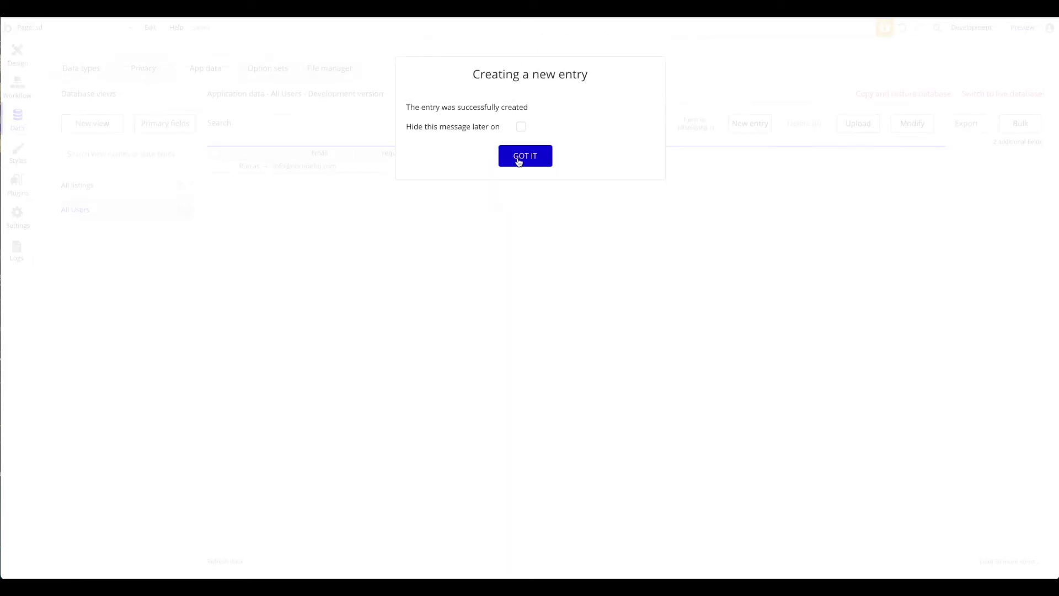
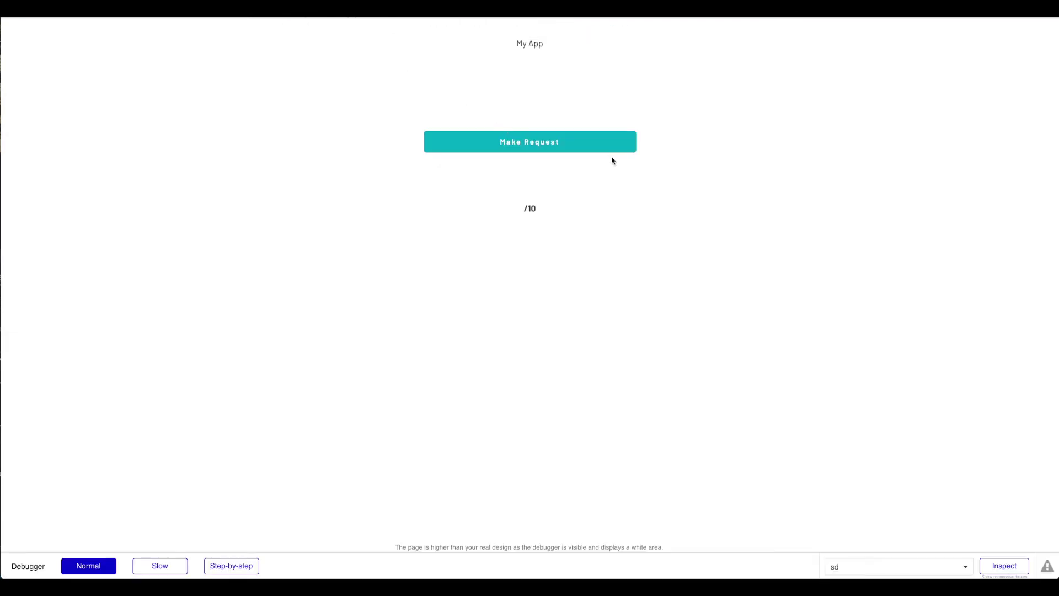
Step: Send a run of Make Request requests from the Bubble preview app
click(552, 143)
click(574, 142)
click(538, 144)
click(536, 149)
click(536, 148)
click(538, 148)
click(556, 151)
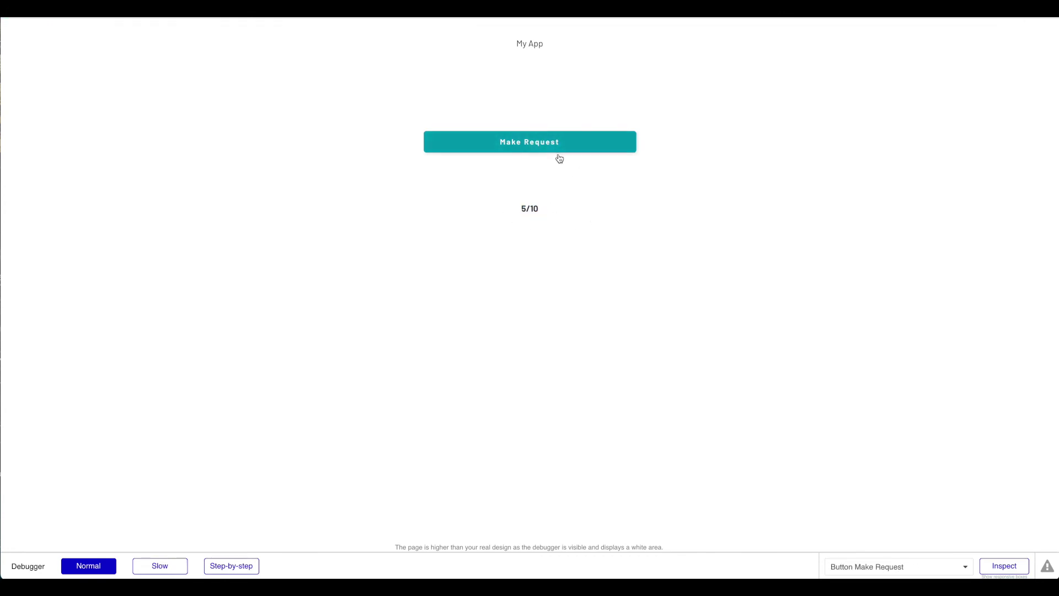
click(598, 145)
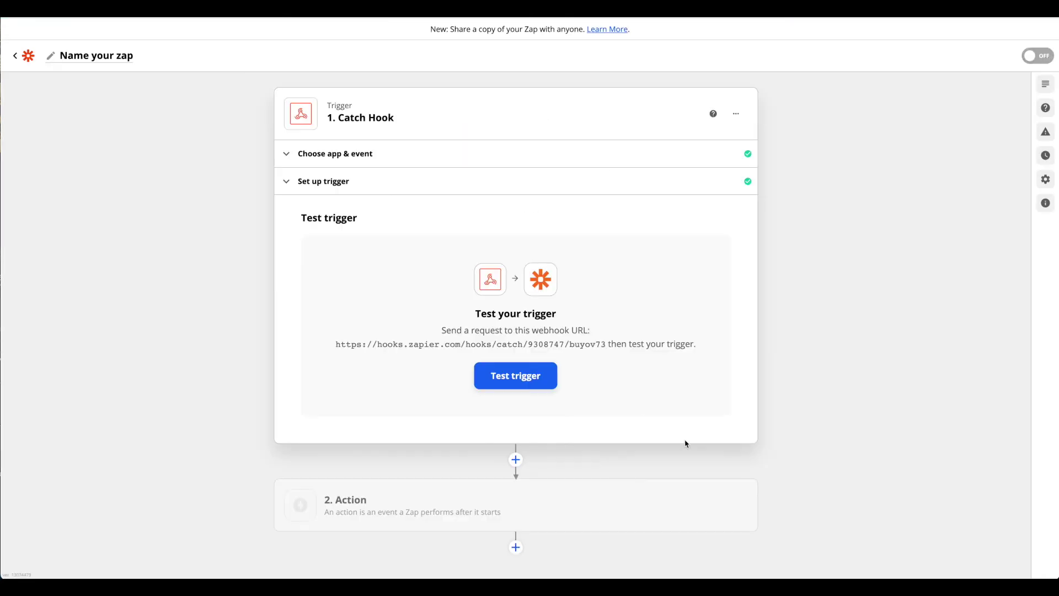
Step: Test the Zapier trigger and send the tenth request to reach 10/10
click(550, 384)
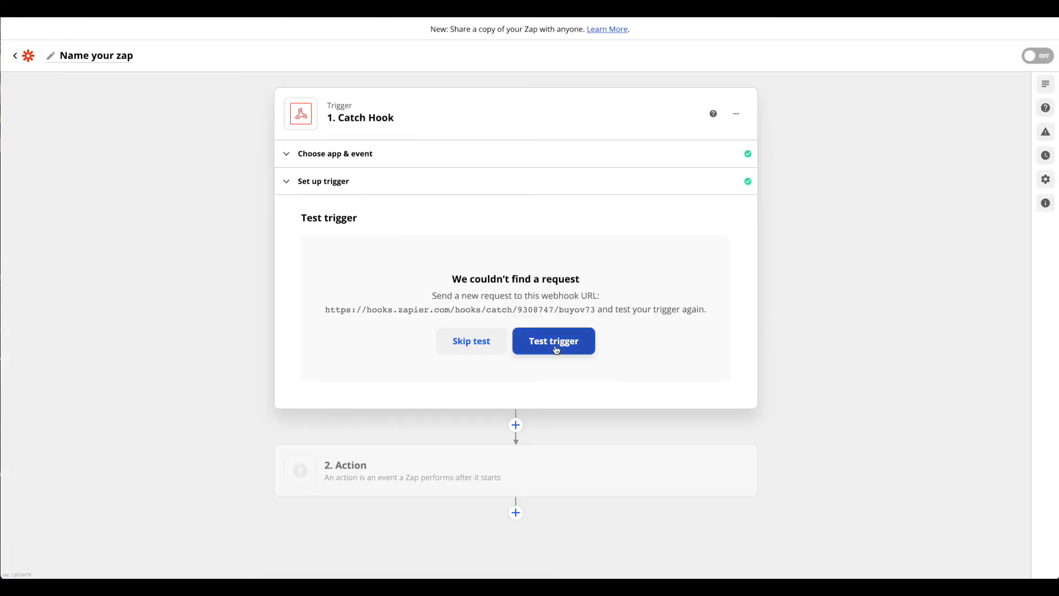
click(554, 345)
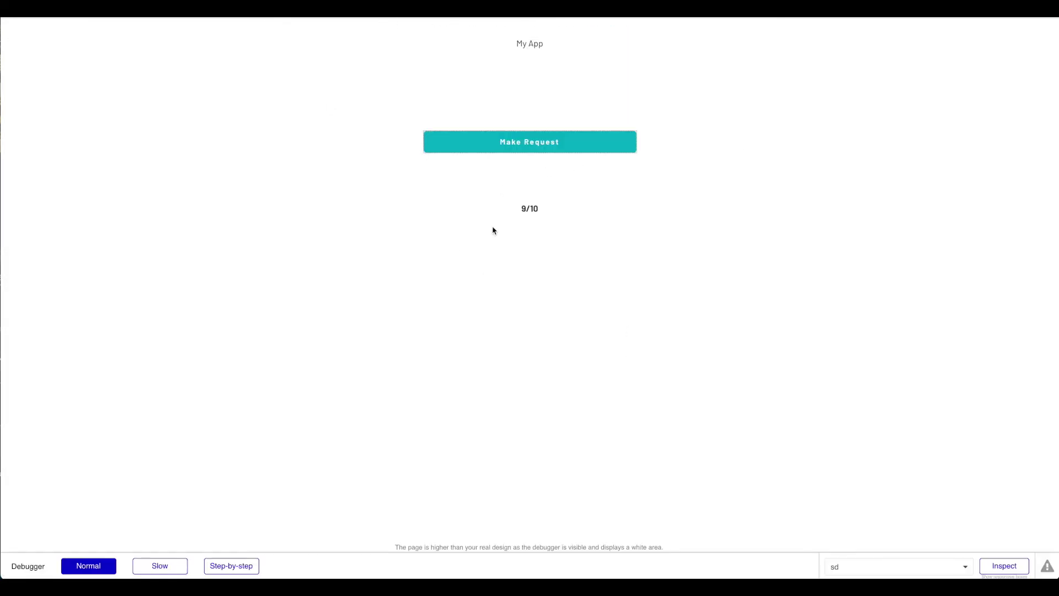
drag(492, 229, 551, 215)
click(624, 201)
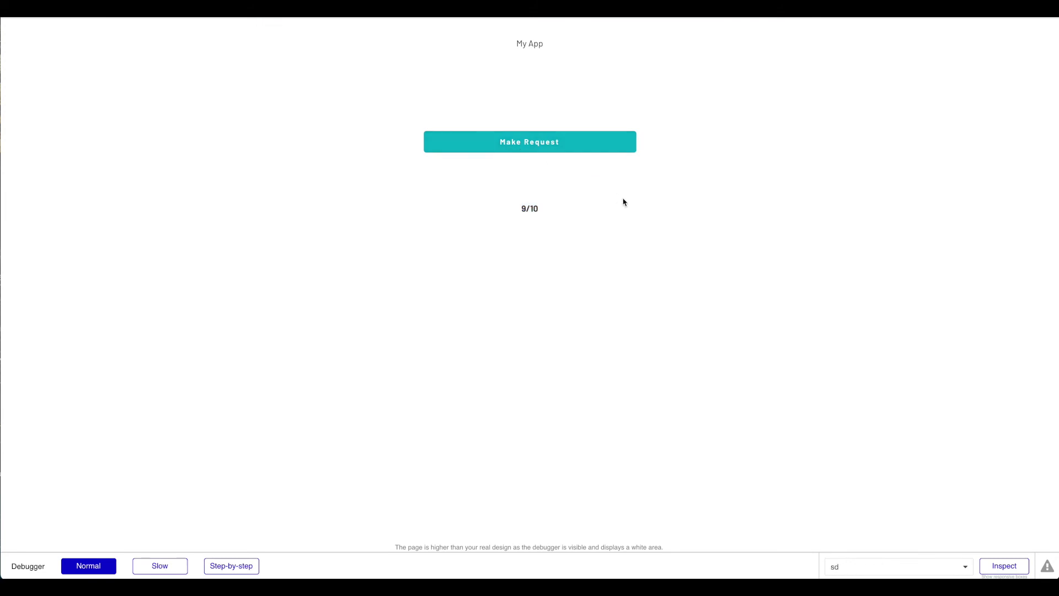
click(541, 144)
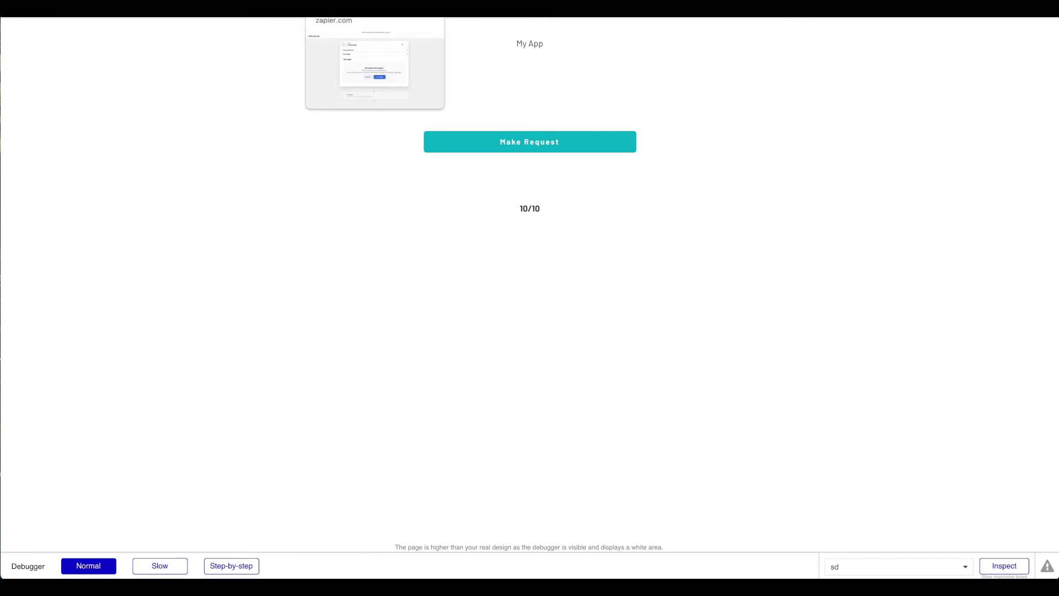
click(364, 8)
click(565, 340)
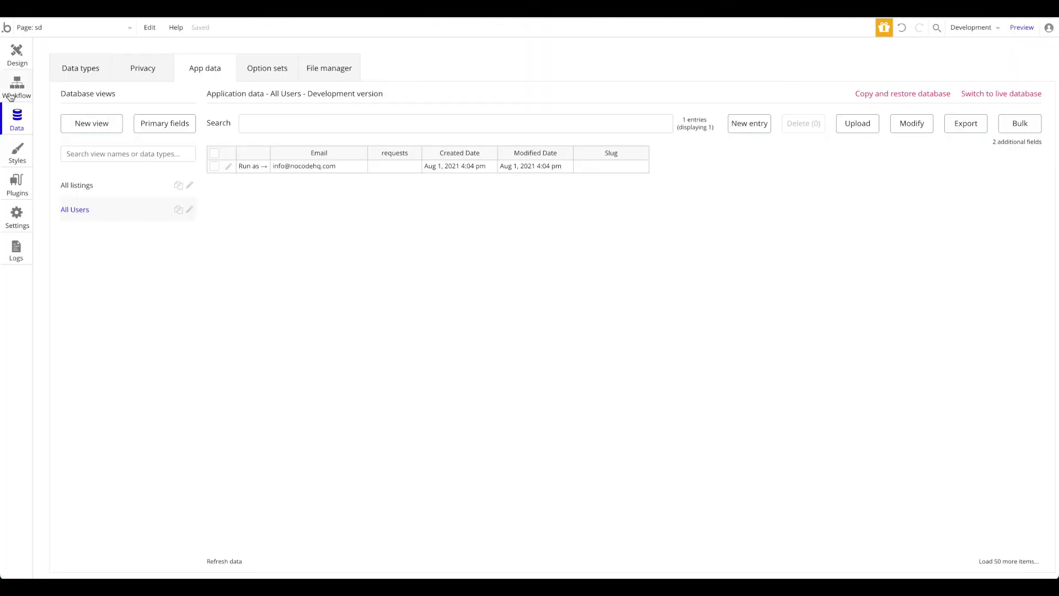
Step: Open the workflow's Trigger a Zapier zap step and check its webhook URL
click(15, 88)
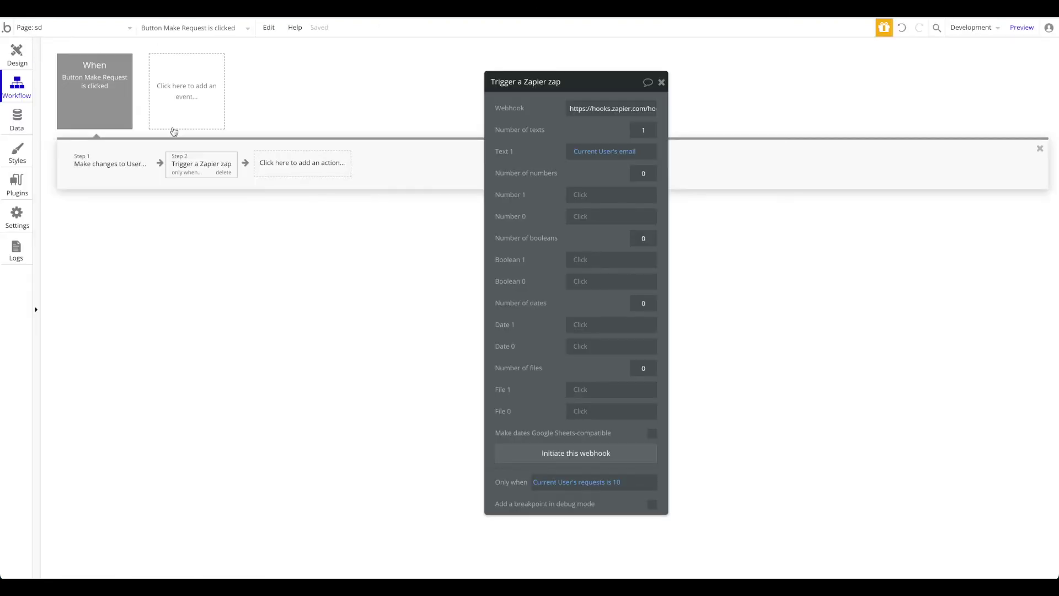
click(113, 164)
click(202, 168)
click(578, 106)
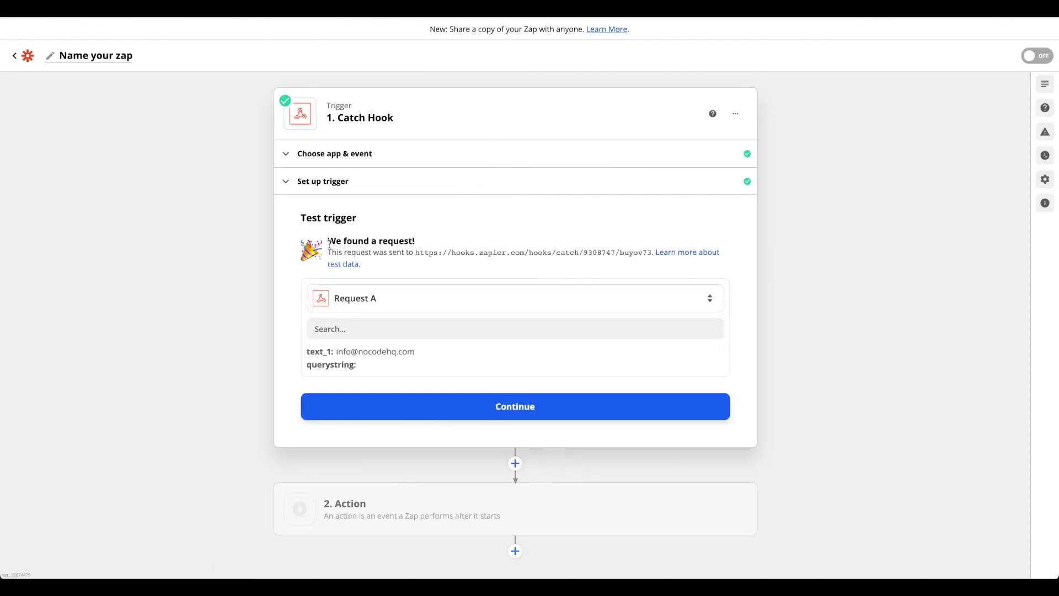
Step: Inspect the found request's text_1 field holding the user's email
double_click(320, 351)
click(337, 352)
Step: Set step 2 to Facebook Custom Audiences with the Add Email to Custom Audience event
click(528, 406)
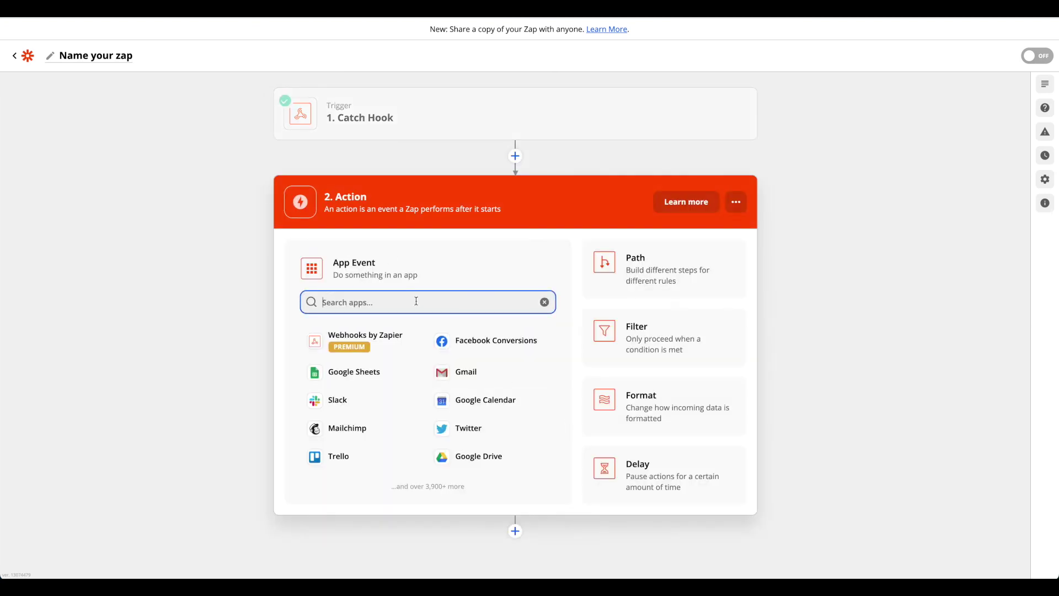
text(facebook)
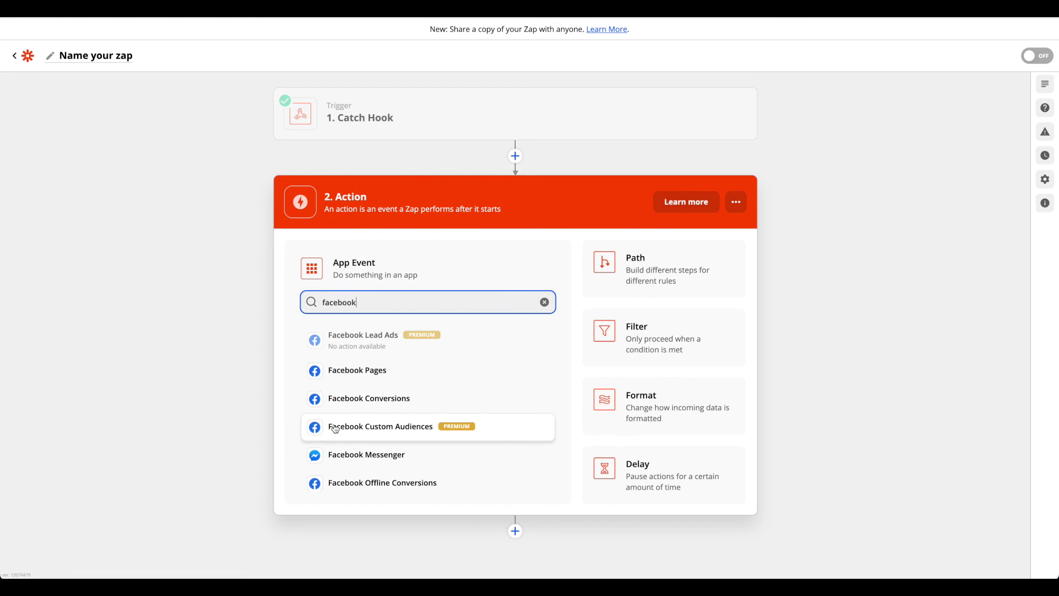
click(399, 435)
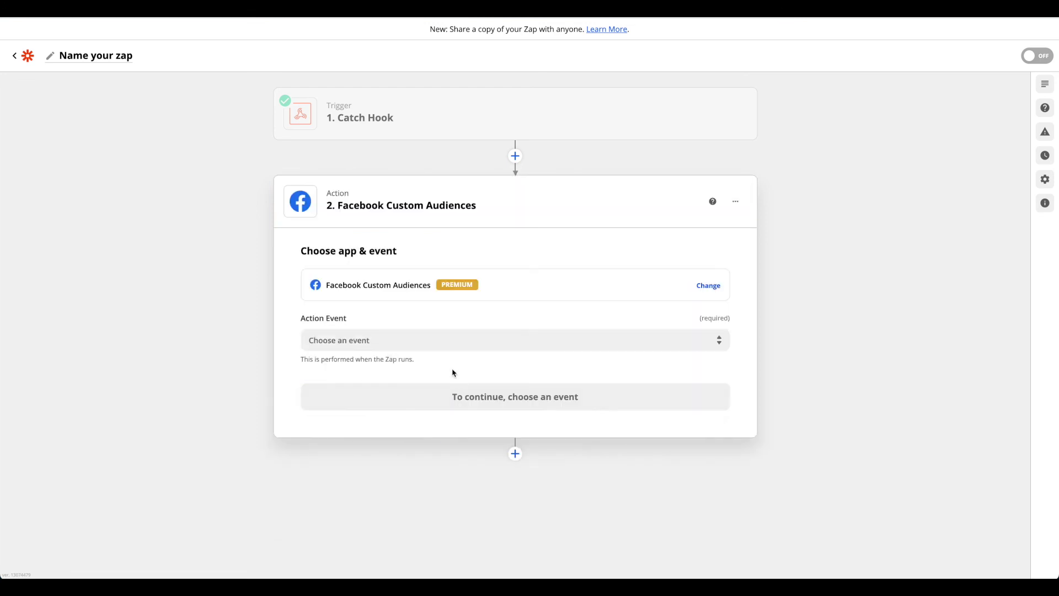
click(428, 341)
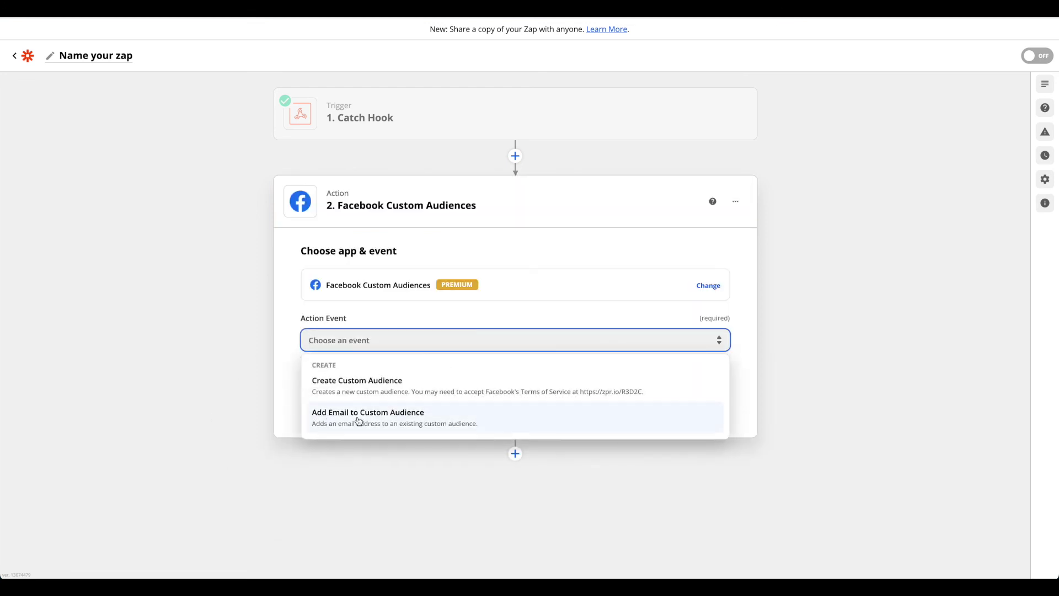
click(419, 424)
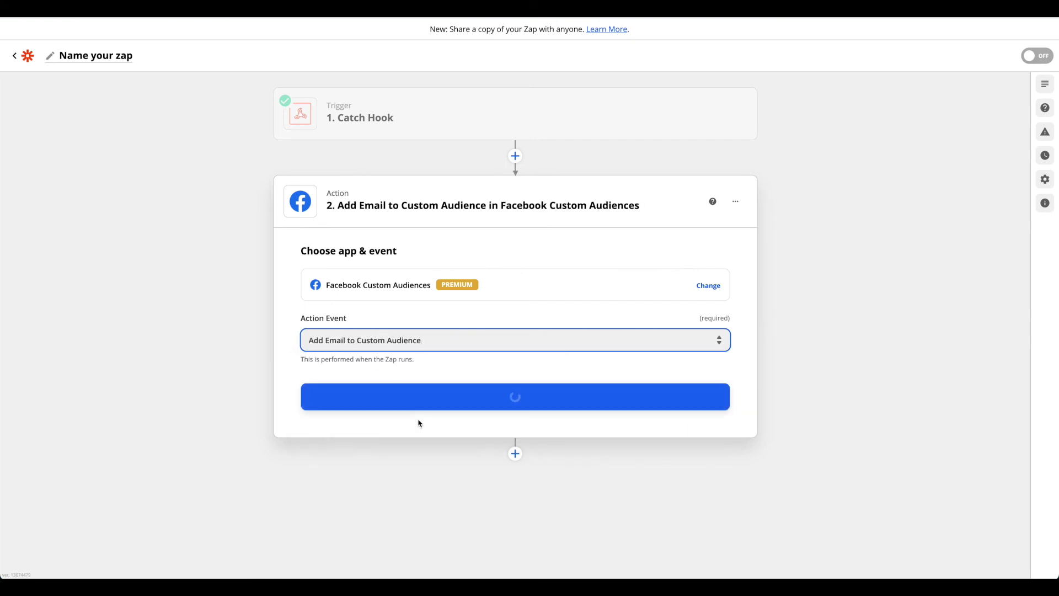
click(386, 398)
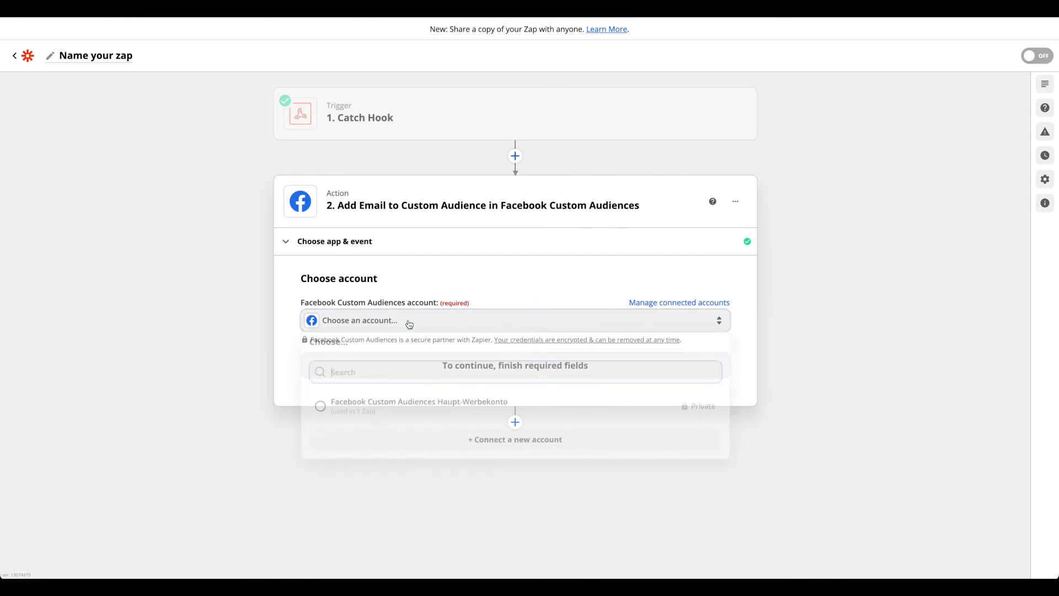
Step: Connect the Haupt-Werbekonto Facebook ad account to the action
click(409, 323)
click(389, 410)
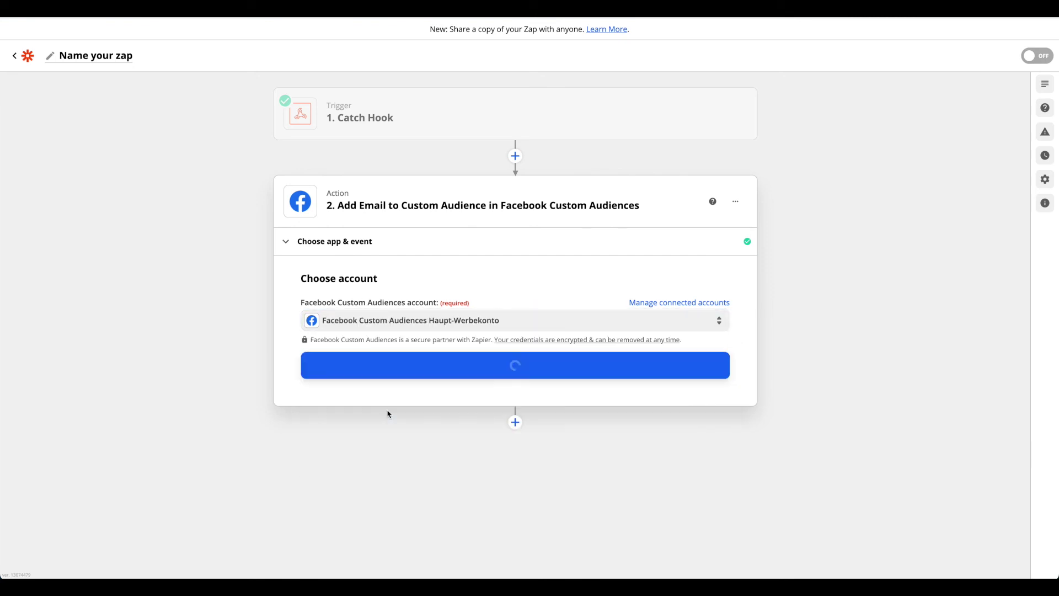
click(405, 365)
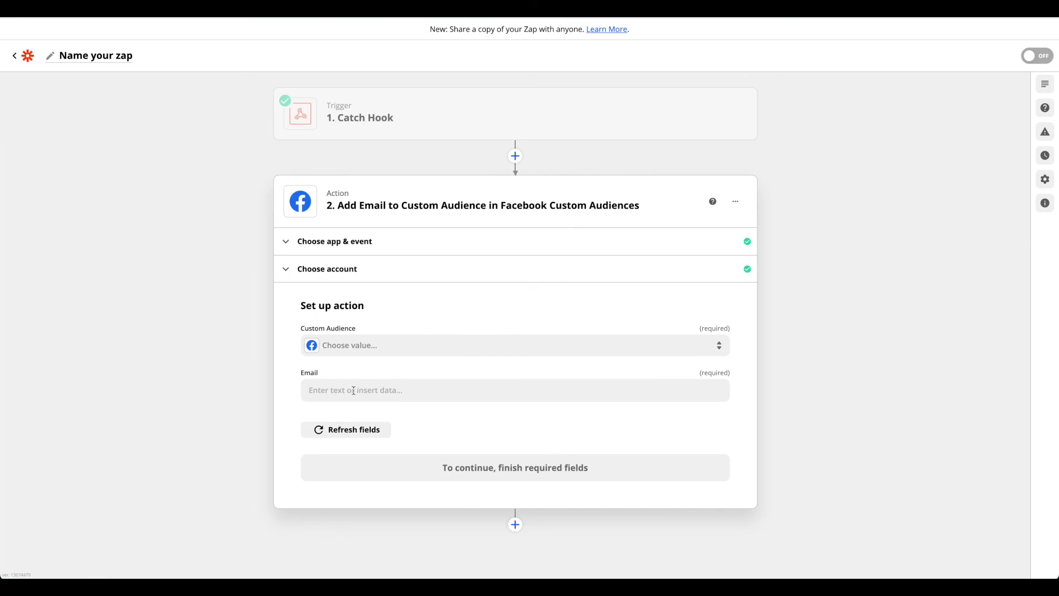
Step: Map the Email field to the Catch Hook's 1. Text 1 value
click(354, 390)
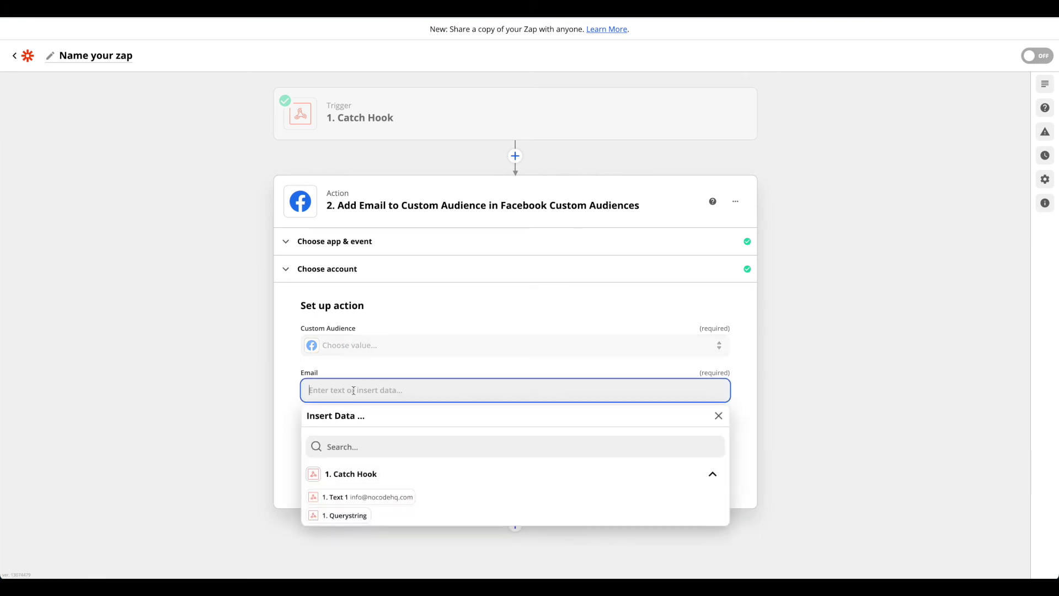
scroll(353, 441, down, 1)
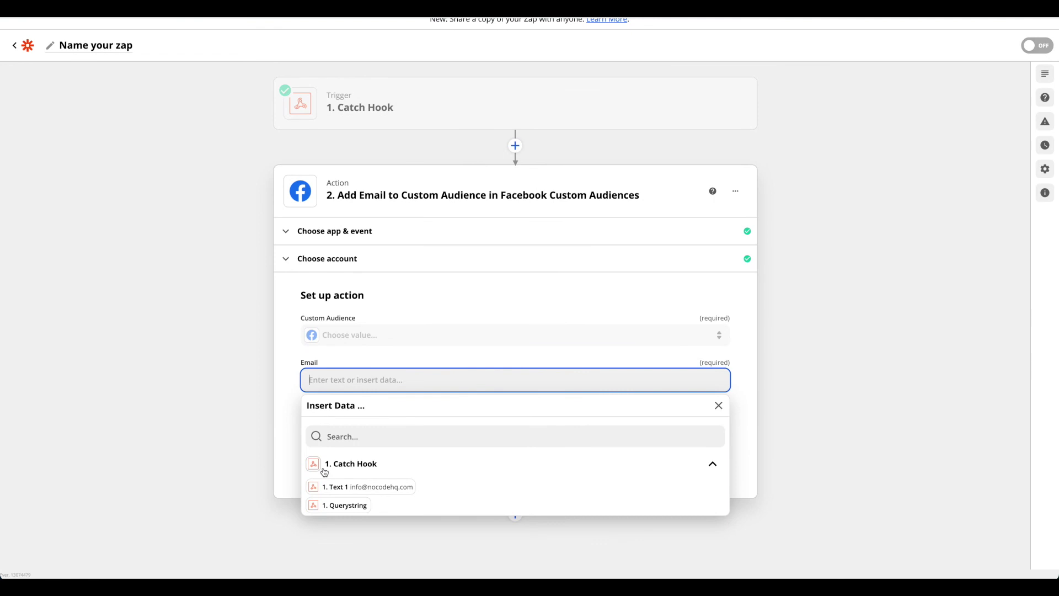
click(345, 488)
click(229, 385)
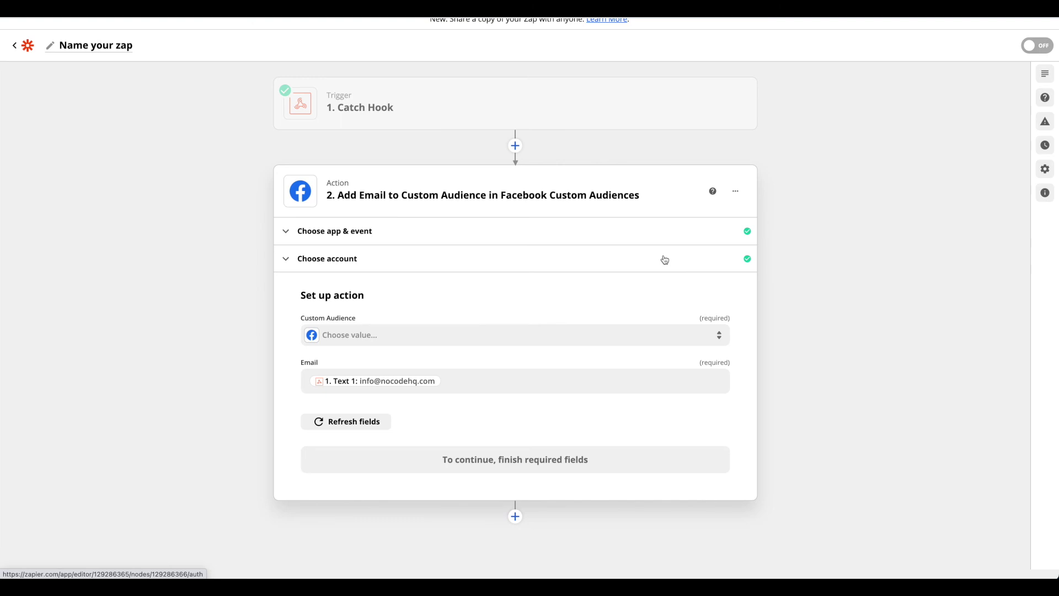
scroll(527, 71, up, 1)
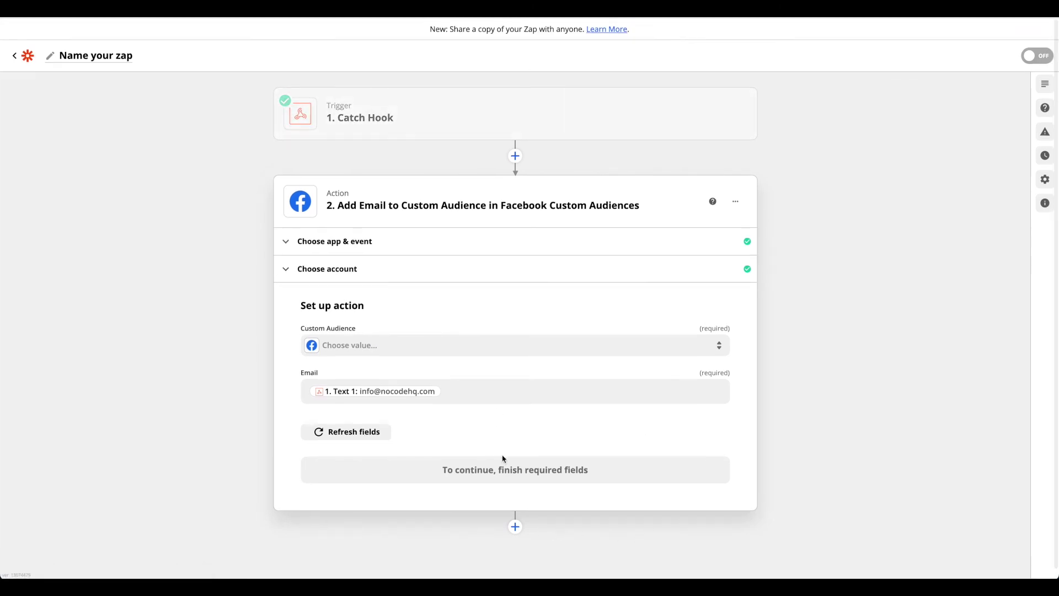
scroll(507, 551, down, 1)
Step: Add a Google Ads step after step 2, leaving its action event unchosen
click(515, 514)
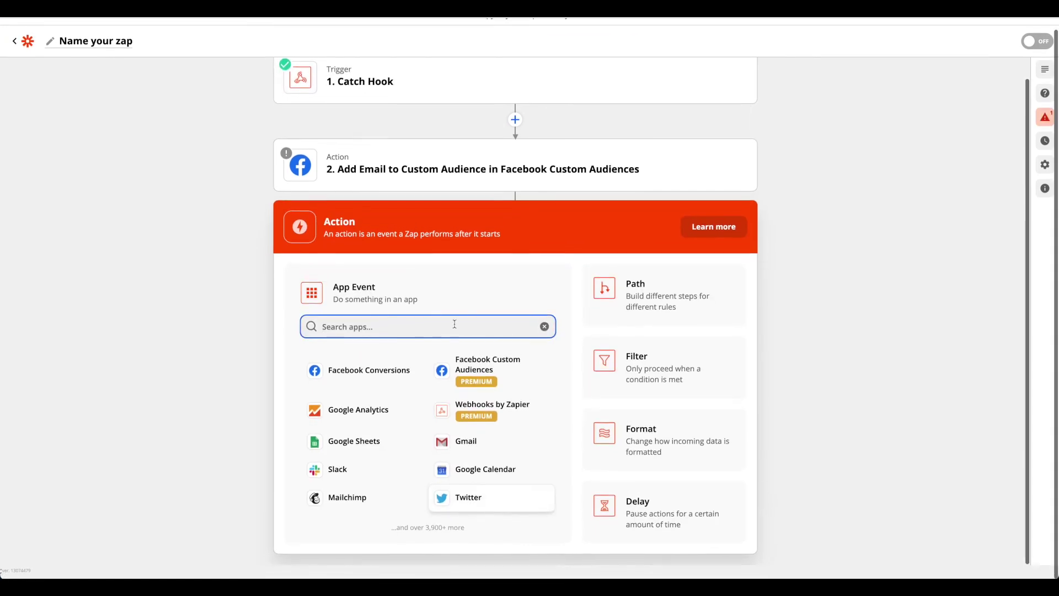
text(google)
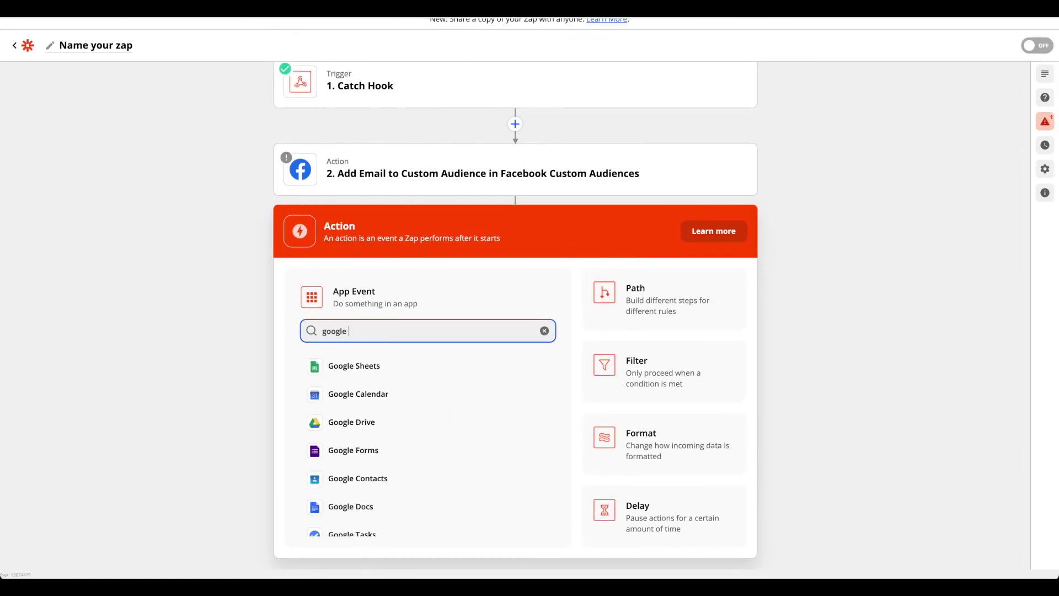
text( ads)
click(356, 364)
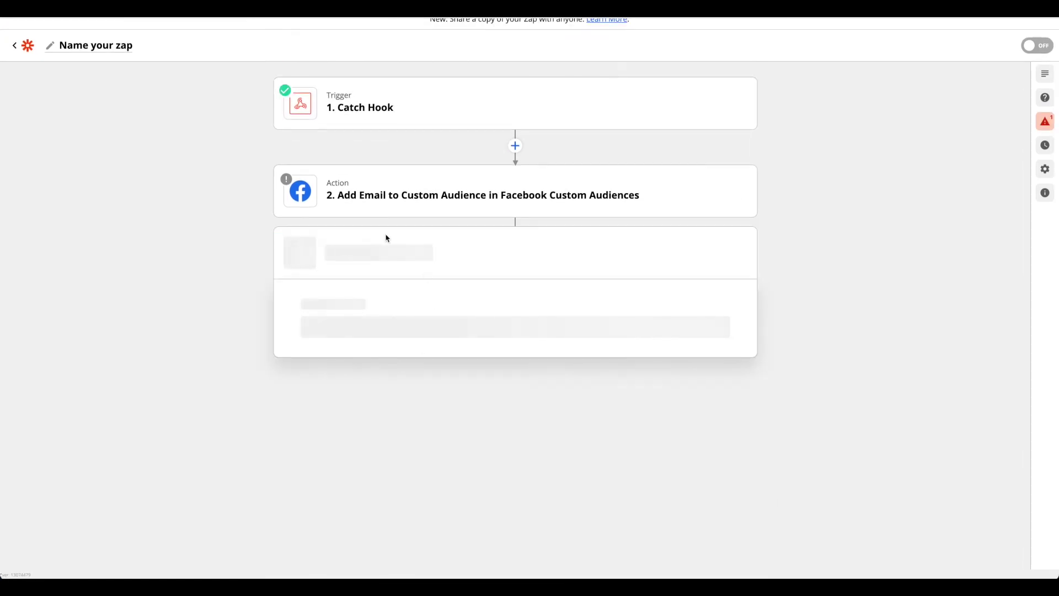
click(380, 433)
scroll(375, 432, down, 2)
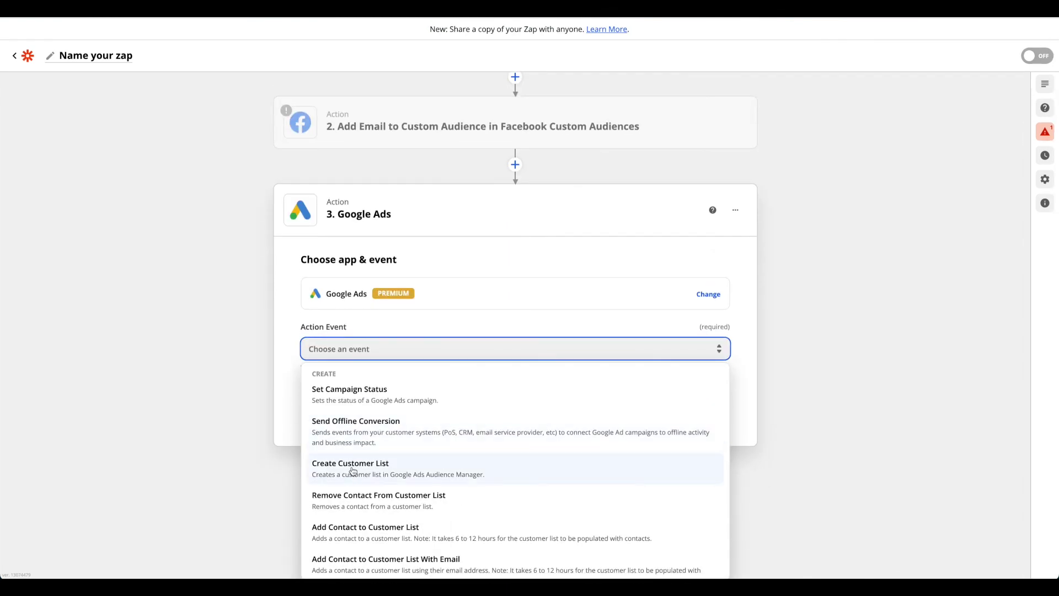
scroll(352, 470, down, 2)
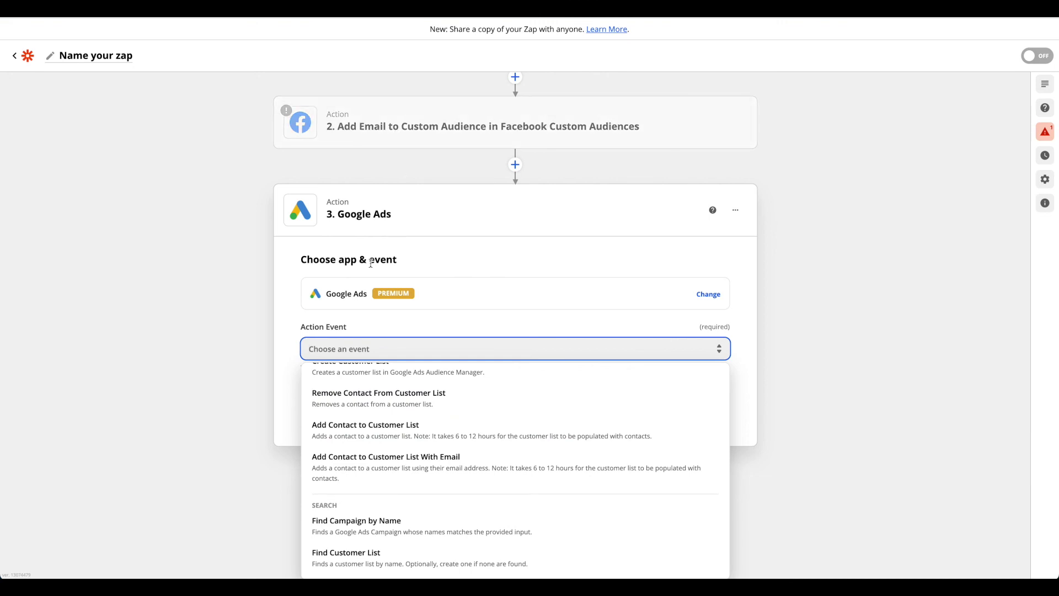
scroll(397, 166, up, 2)
click(420, 160)
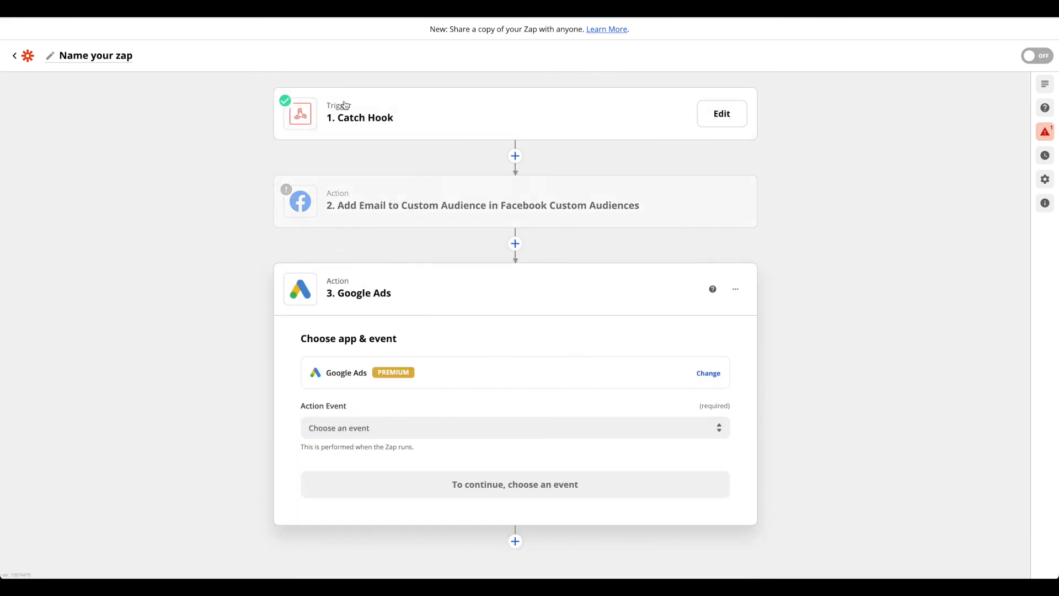